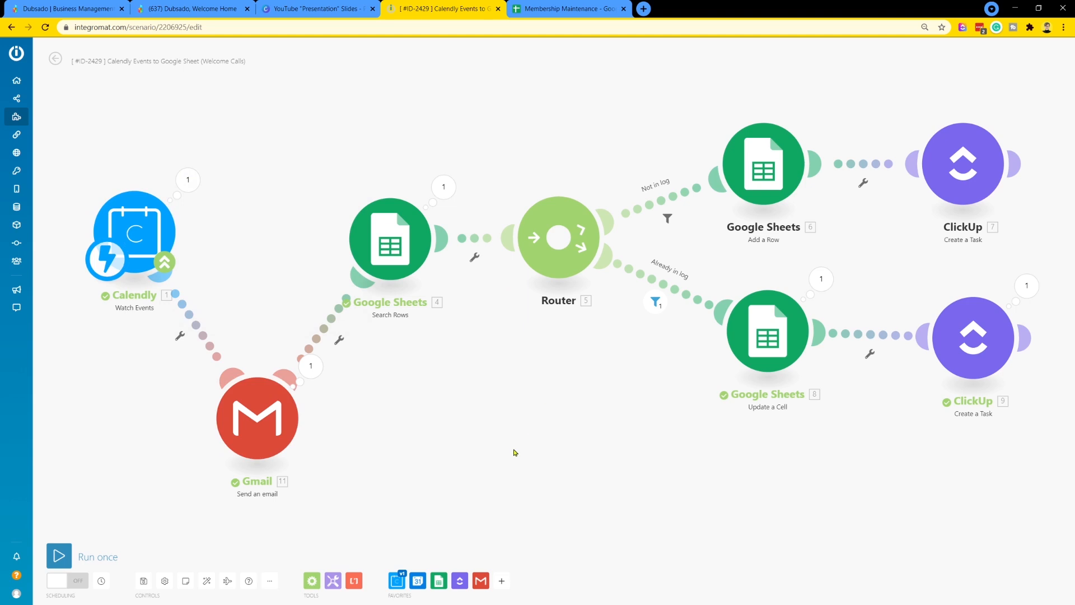
- Browse the list of apps that can be added to the scenario as modules, and close it
click(498, 585)
click(432, 514)
click(501, 585)
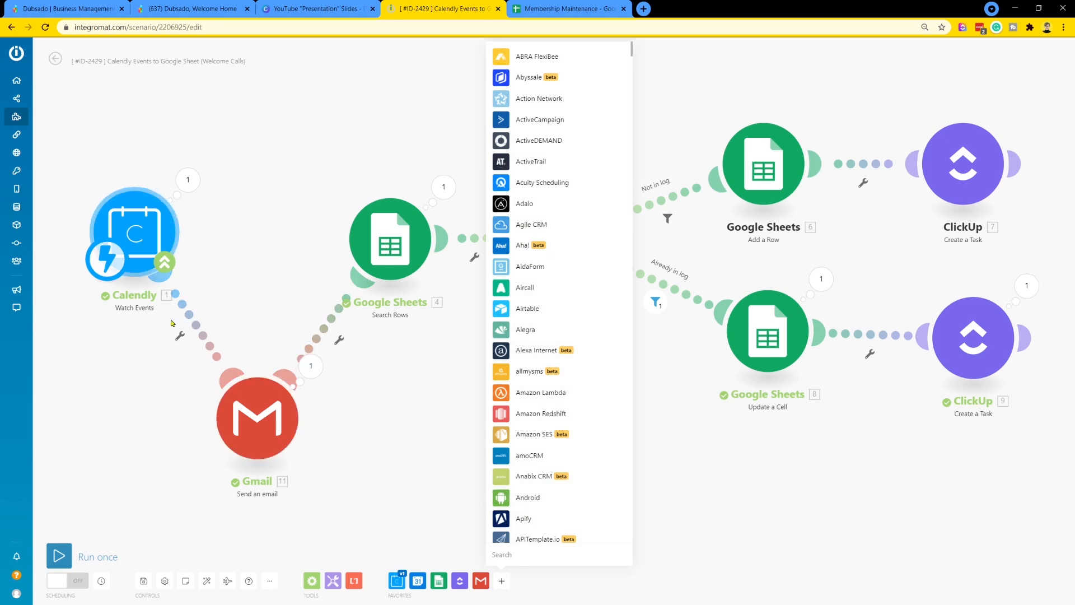
click(403, 406)
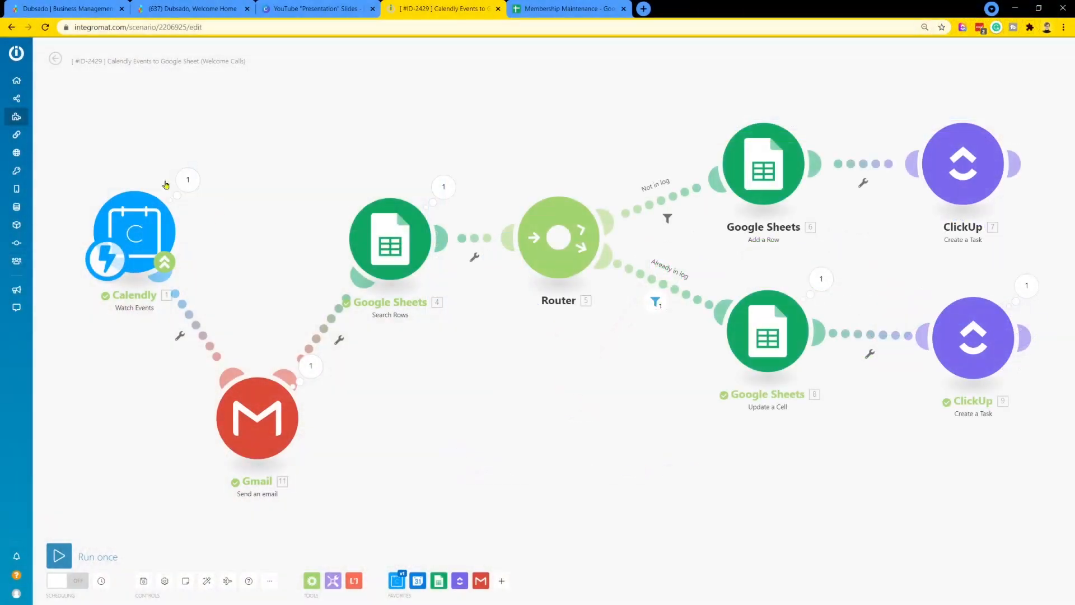
- Inspect the Calendly module's run output, expanding the first item under Questions and answers to read its answer
click(187, 179)
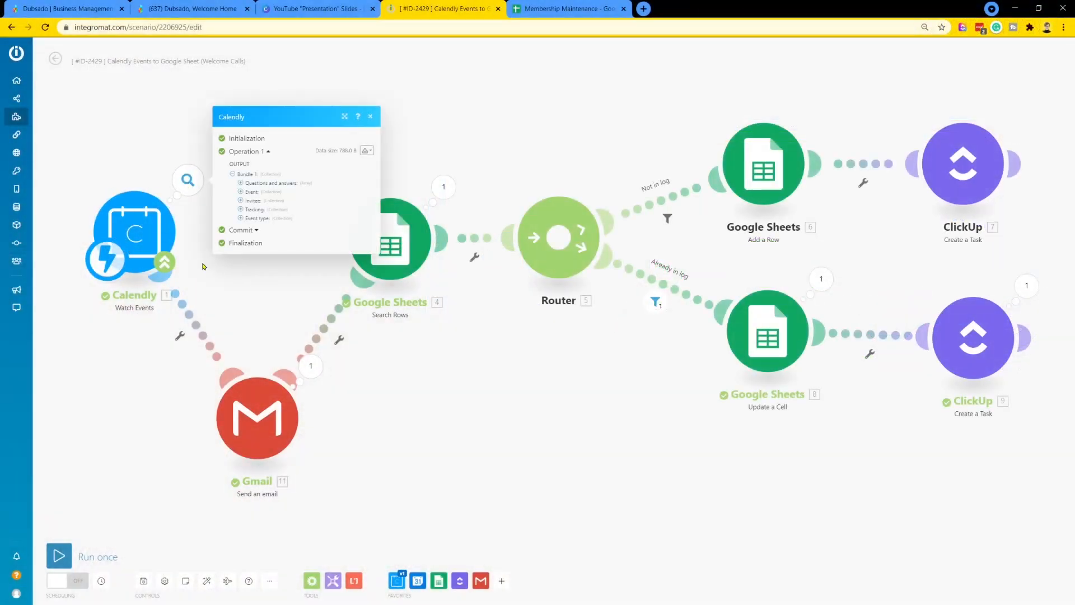
click(190, 184)
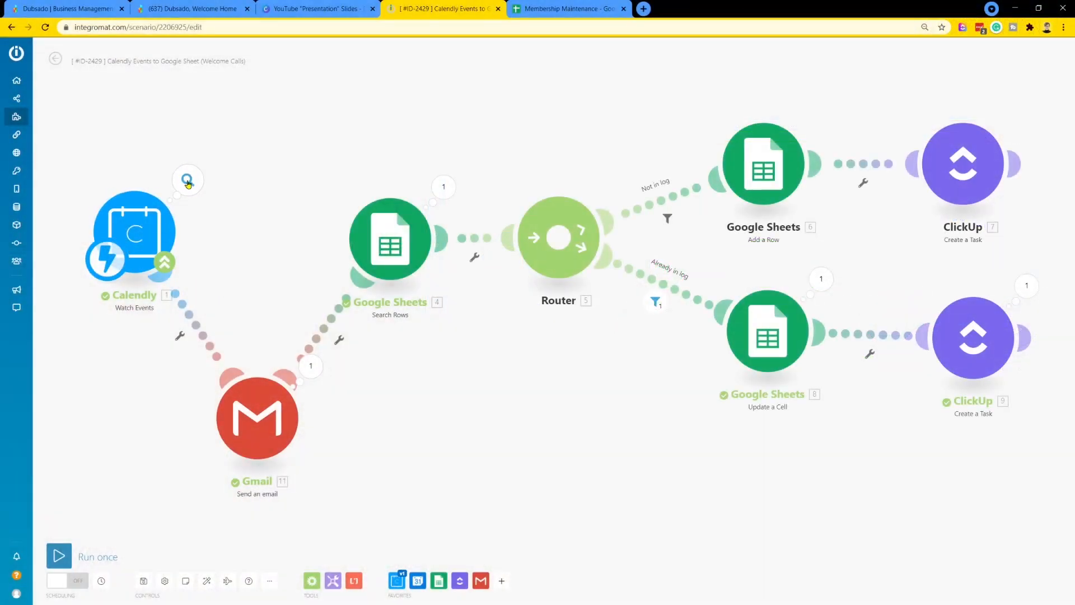
click(190, 183)
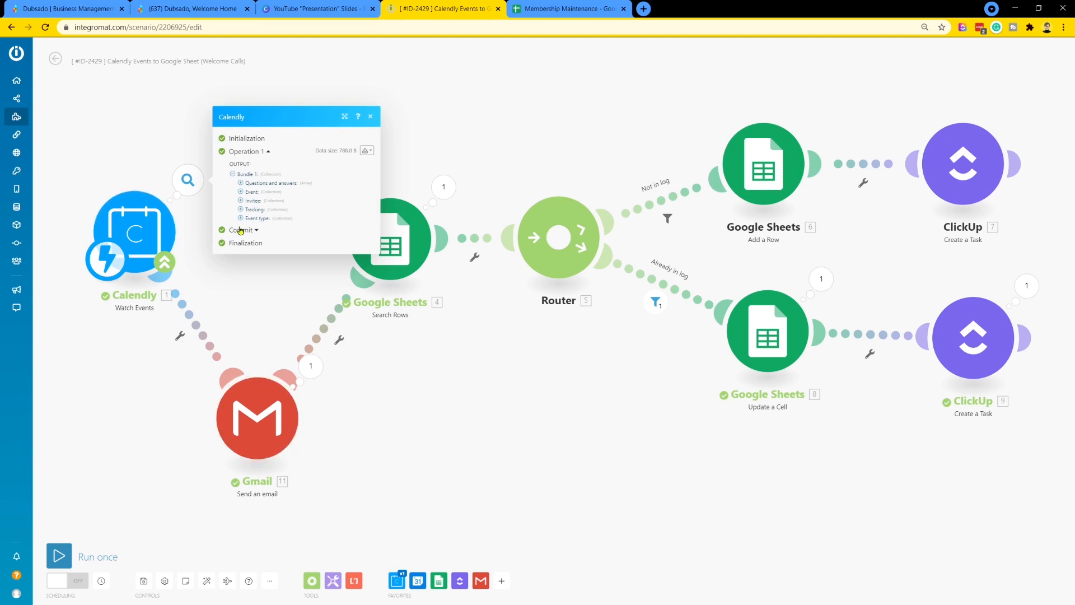
click(241, 184)
click(248, 191)
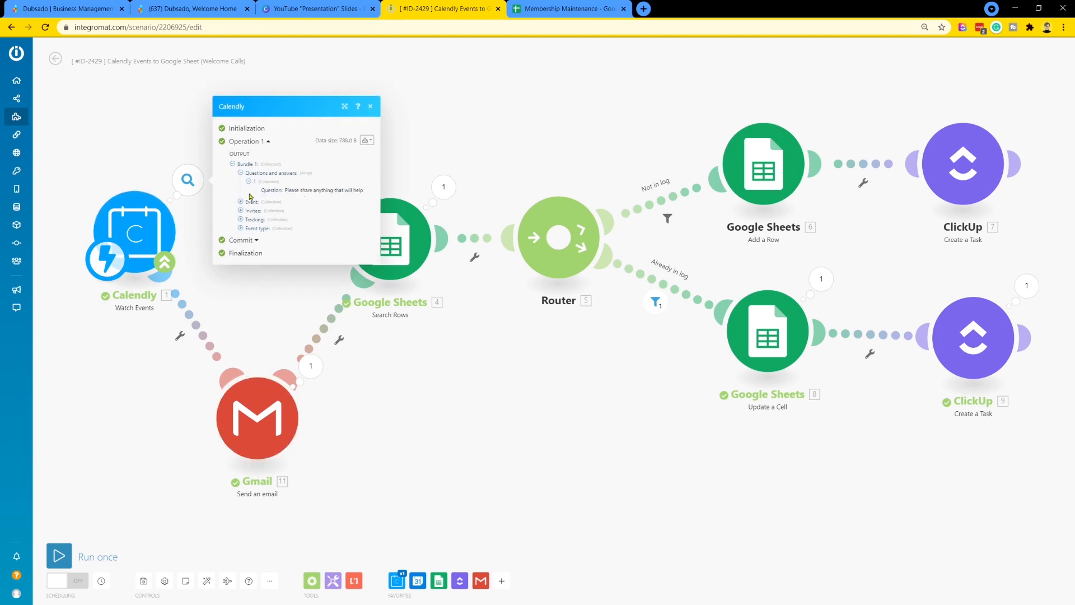
double_click(285, 200)
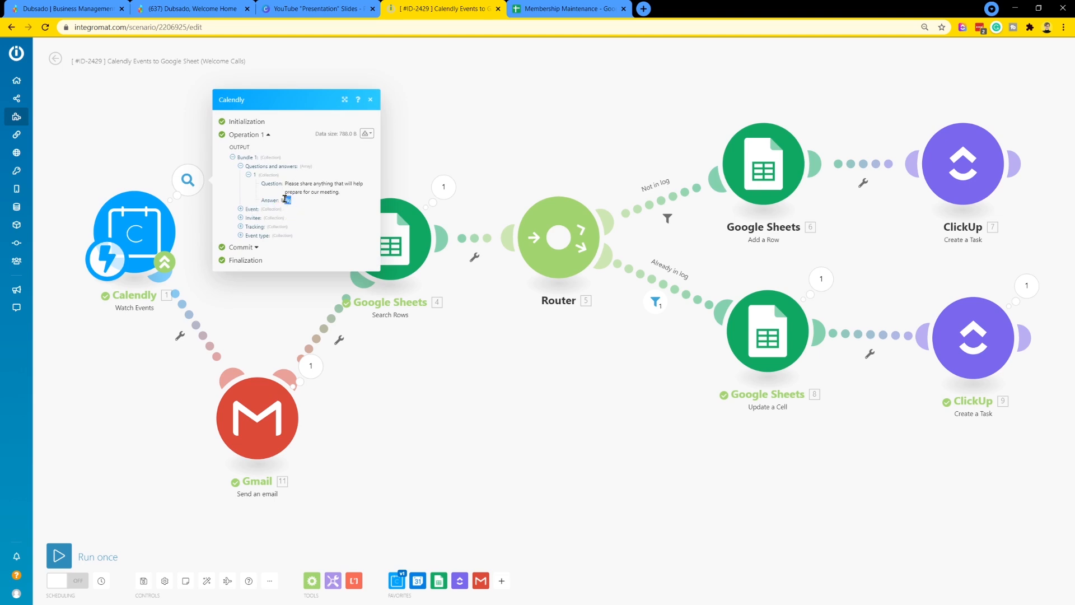
- Examine the Event, Invitee, Tracking and Event type data in the Calendly output, including the event type name and invitee email
click(240, 209)
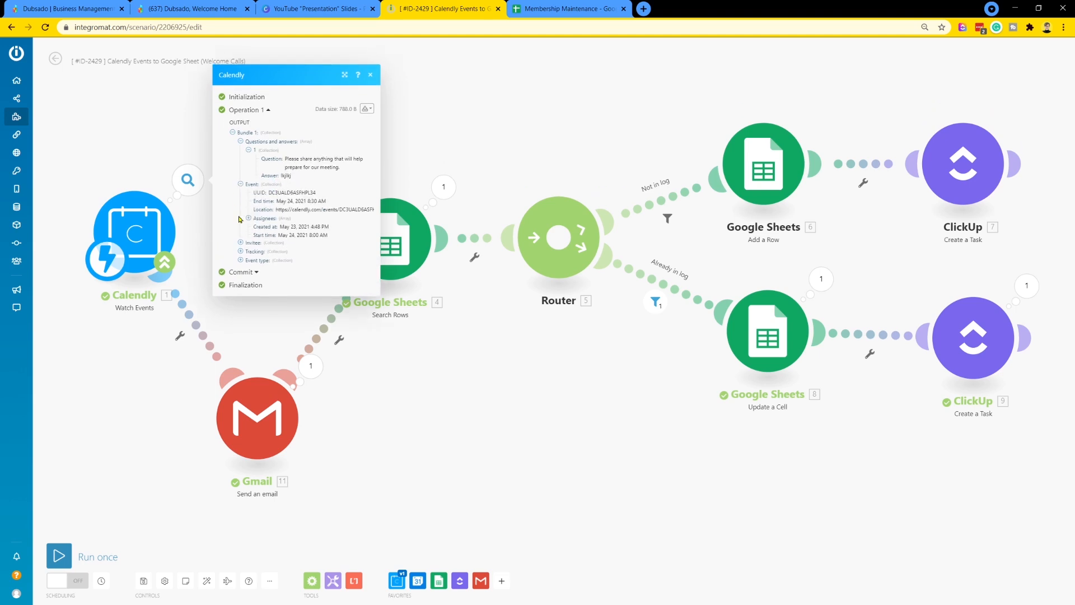
click(239, 243)
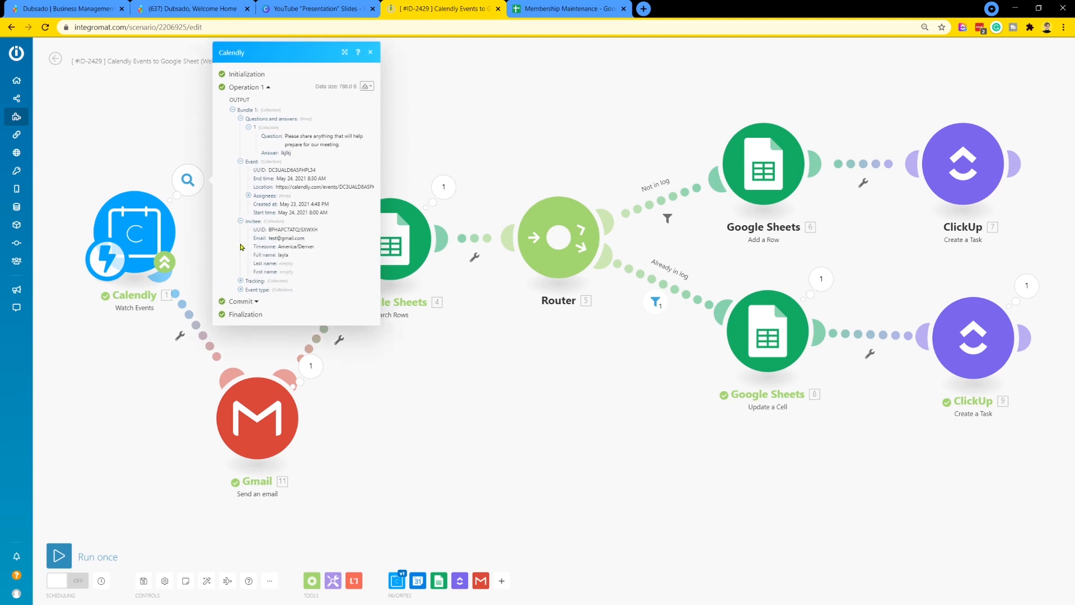
click(240, 297)
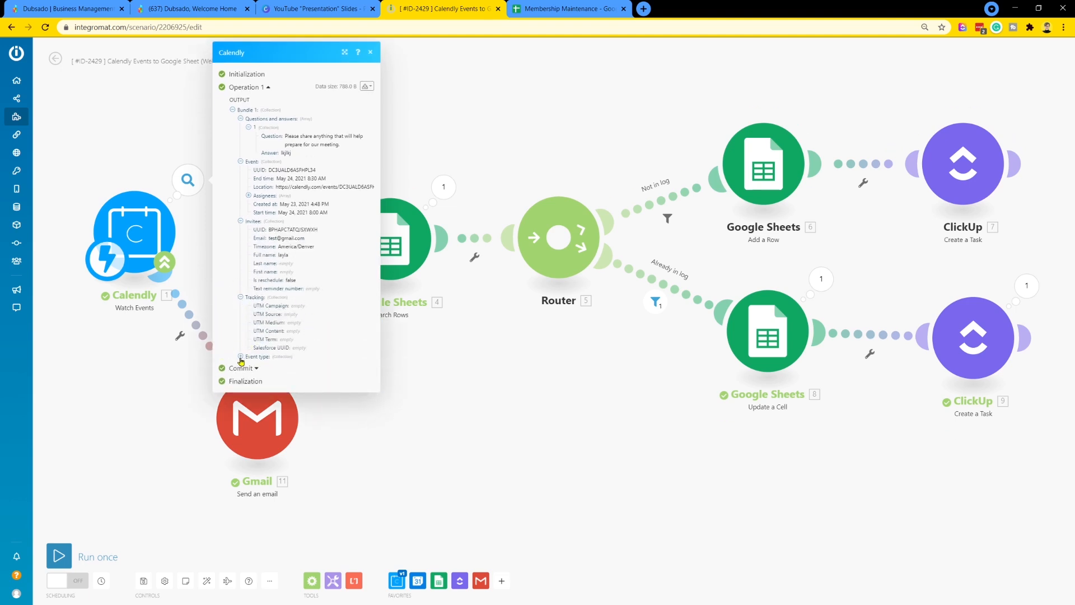
click(241, 356)
drag(327, 395, 268, 397)
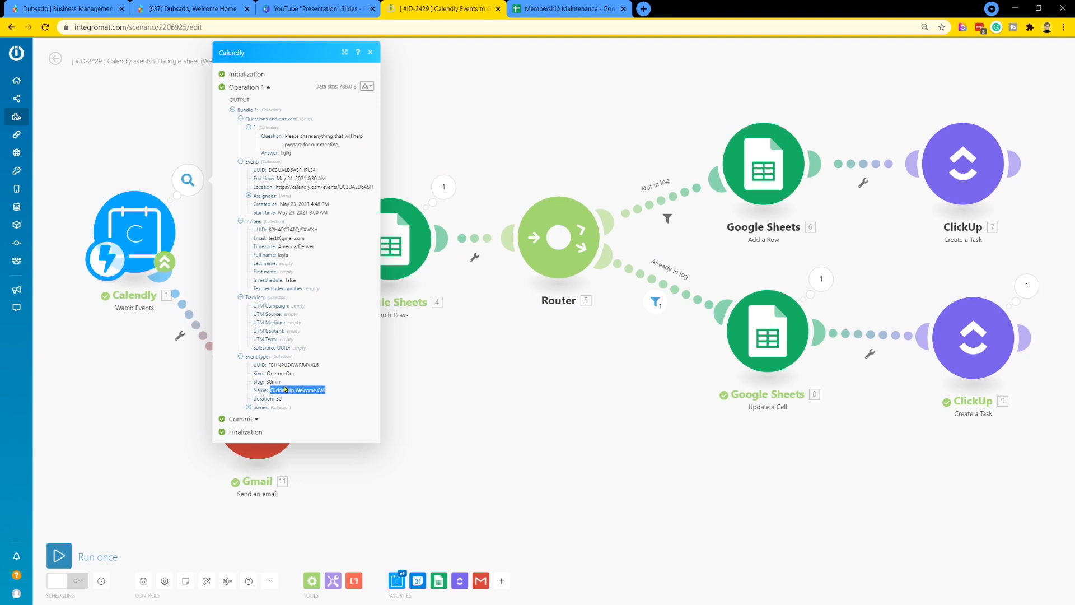
drag(326, 390, 291, 392)
click(291, 402)
drag(306, 238, 267, 242)
click(480, 363)
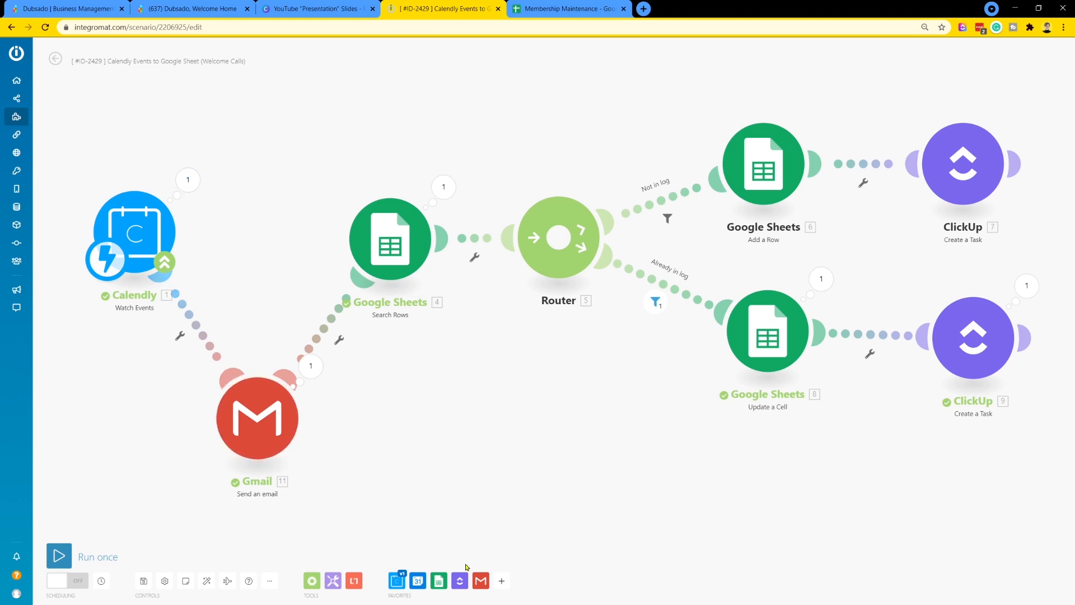
- Look over the available Gmail actions and the connection choices in the existing Send an email module's settings
click(480, 580)
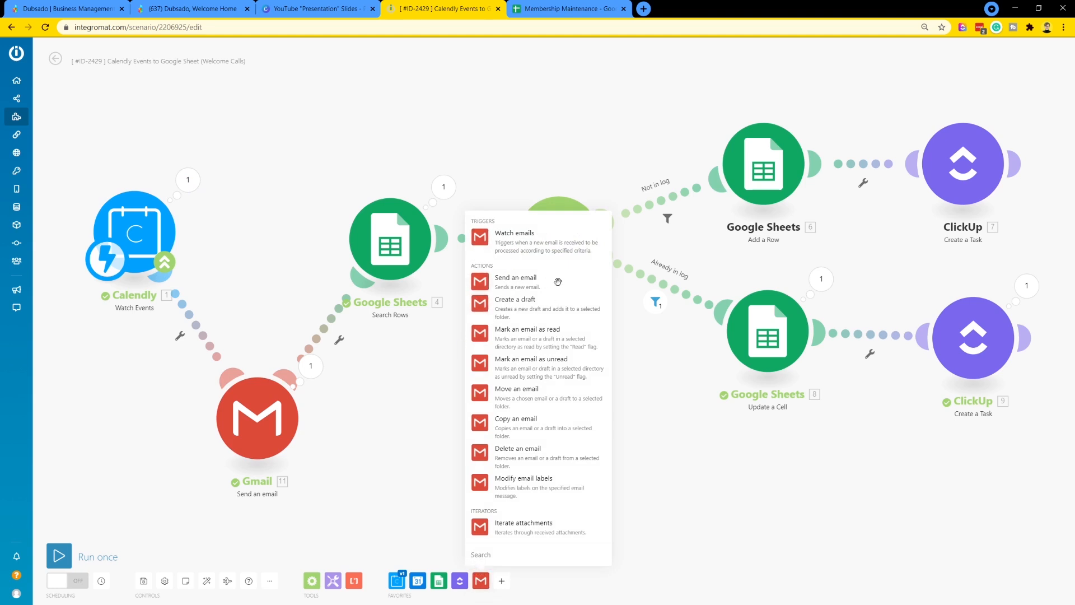
click(250, 433)
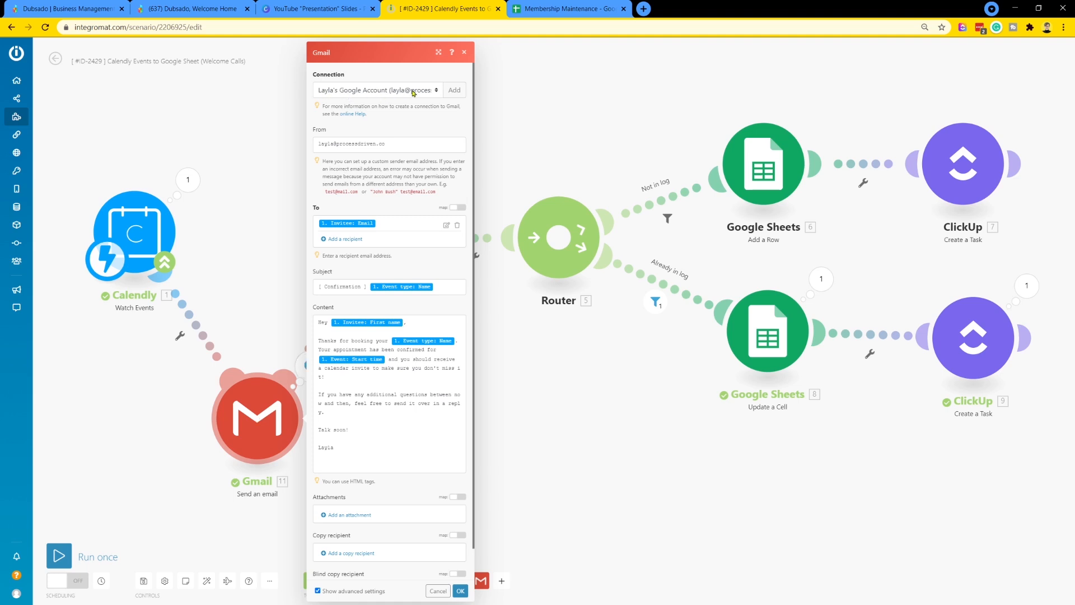
click(438, 91)
click(438, 92)
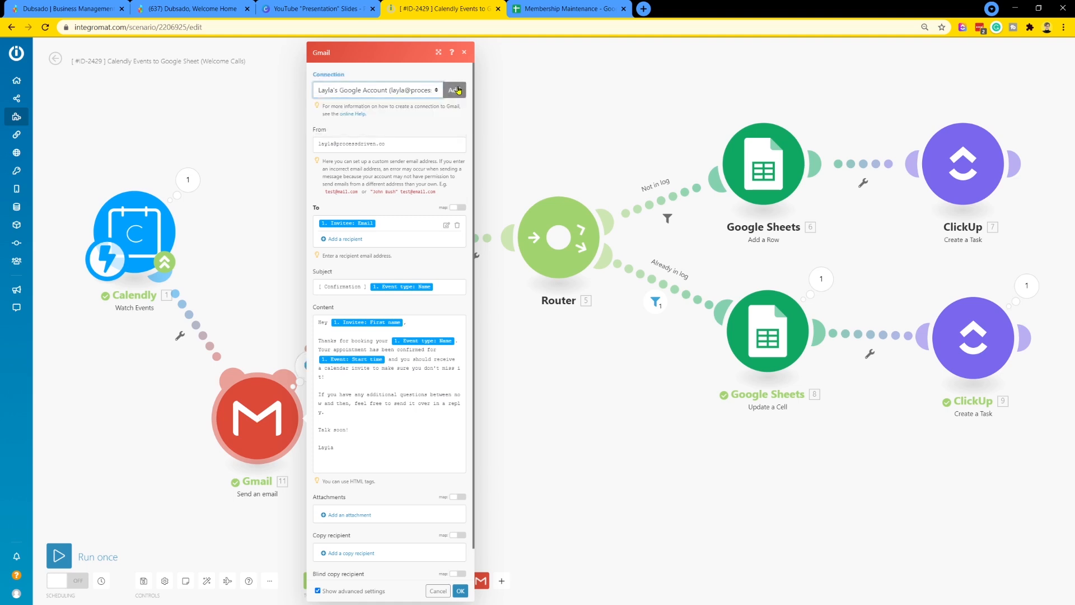
click(457, 90)
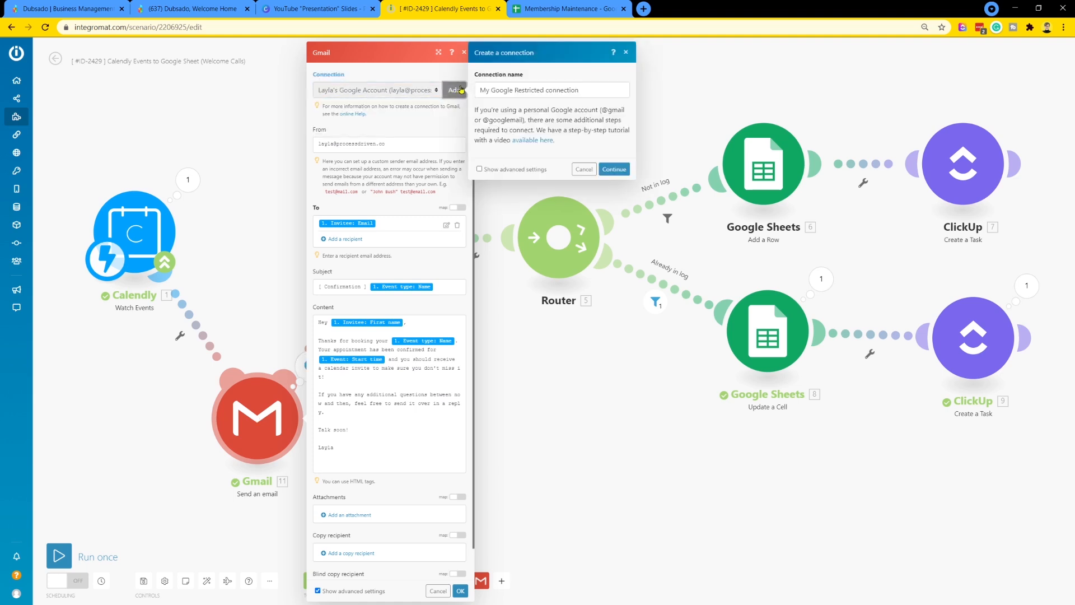
click(614, 169)
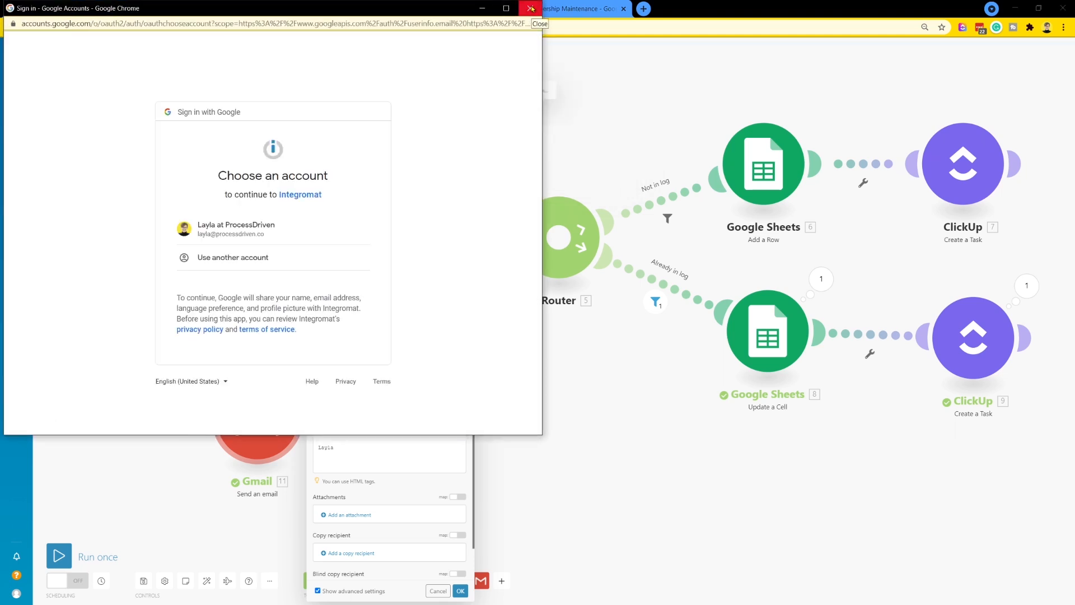
click(531, 8)
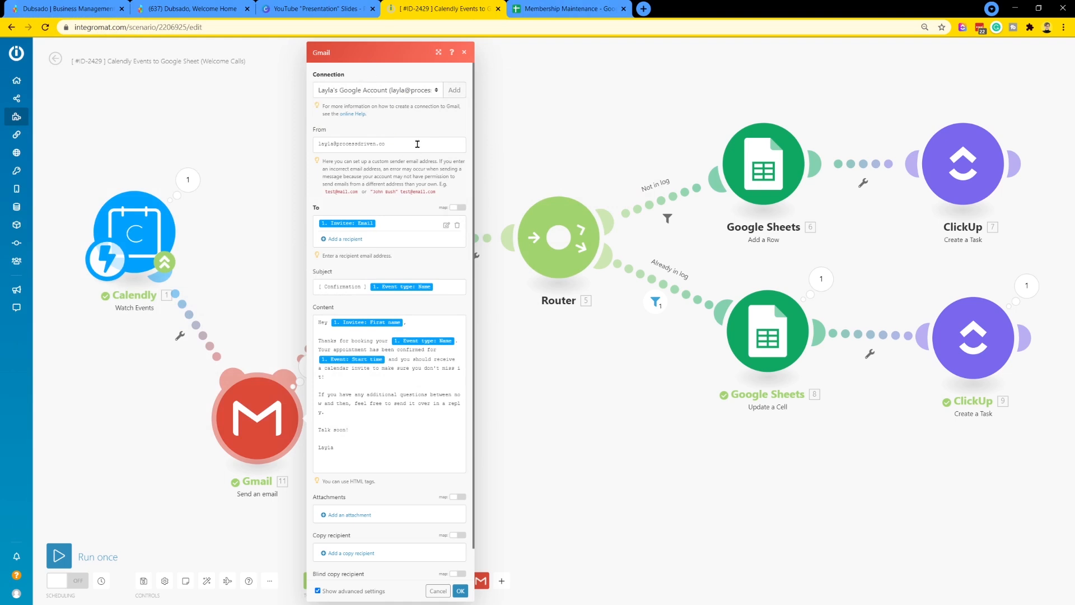
- Check the sender address and the recipient mapping in the Gmail module's settings
drag(418, 147, 299, 138)
click(338, 167)
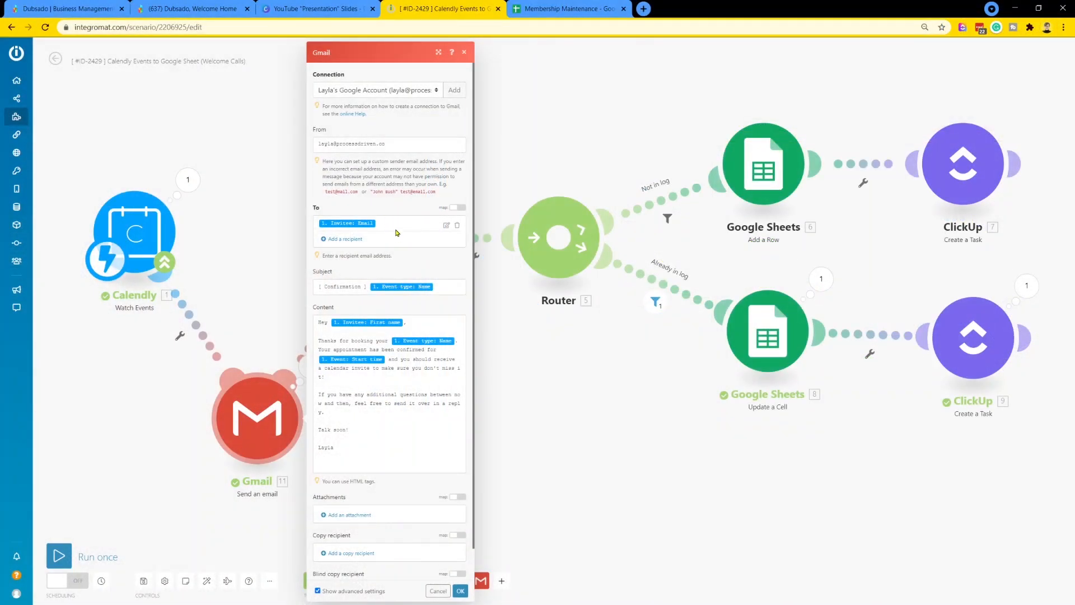
click(396, 223)
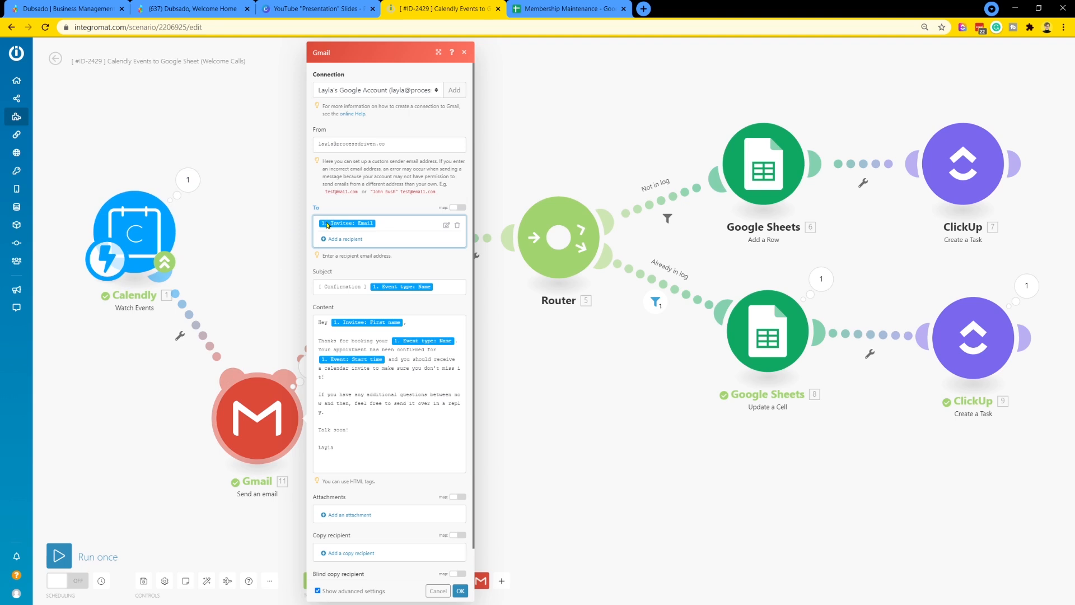
click(341, 239)
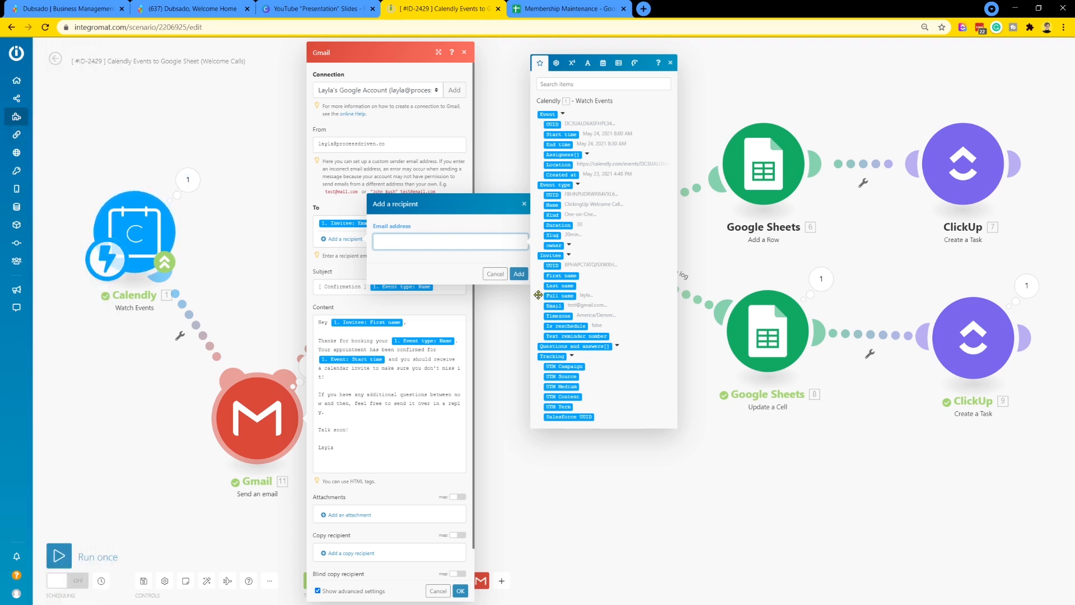
click(553, 306)
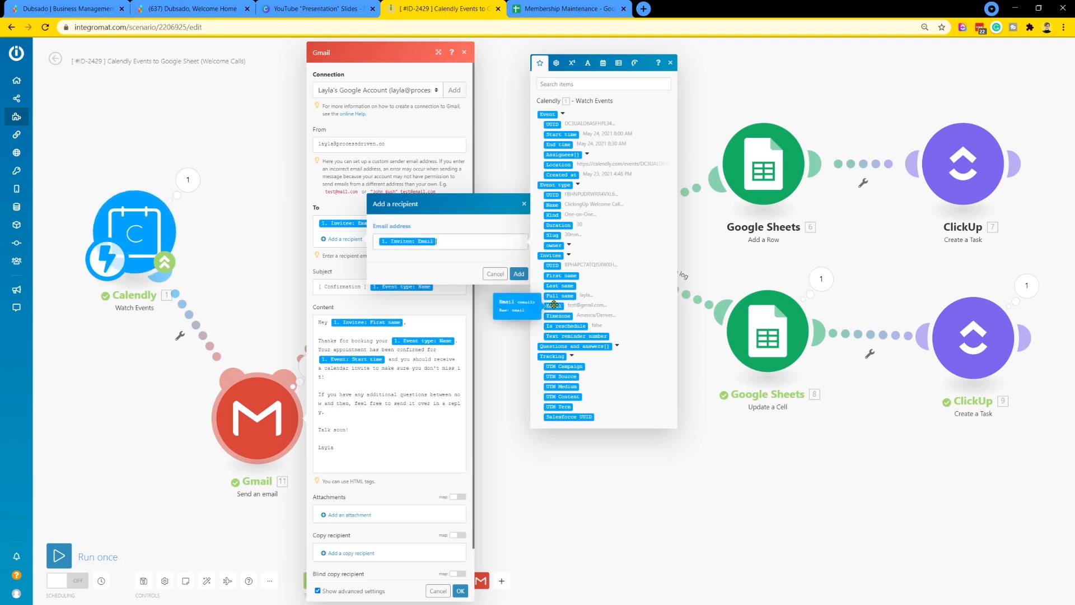
click(494, 274)
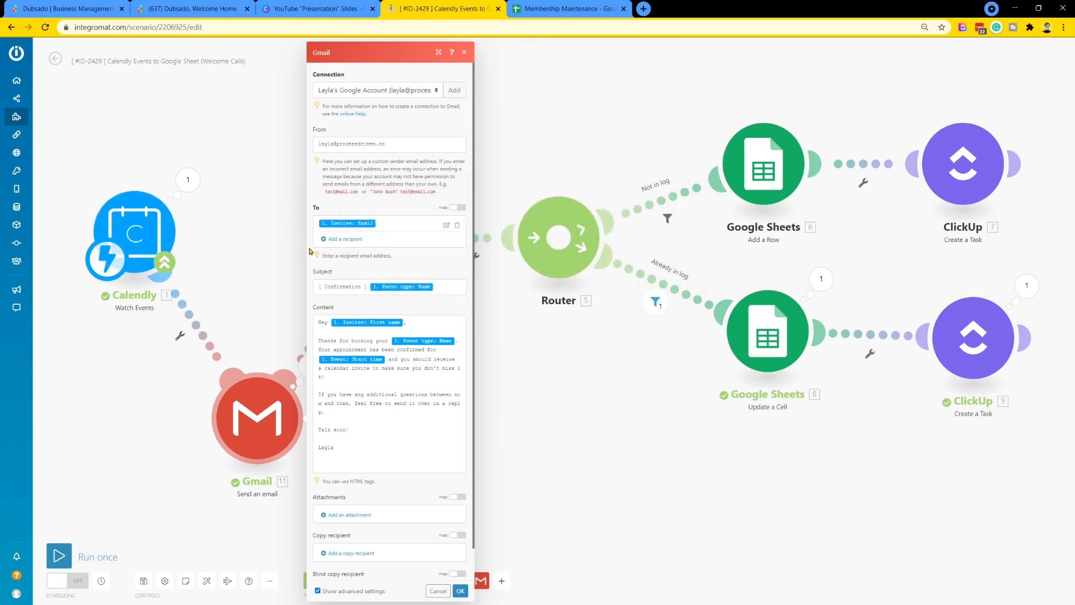
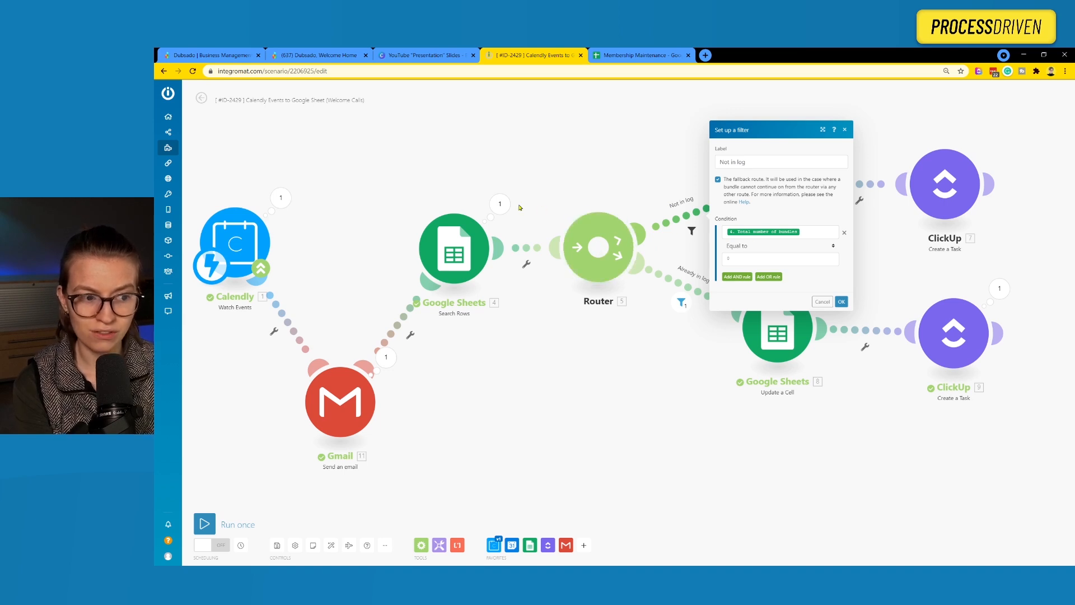
- Inspect the Search Rows module's input and output bundles and compare them with the matching row in the Membership Maintenance spreadsheet
click(500, 204)
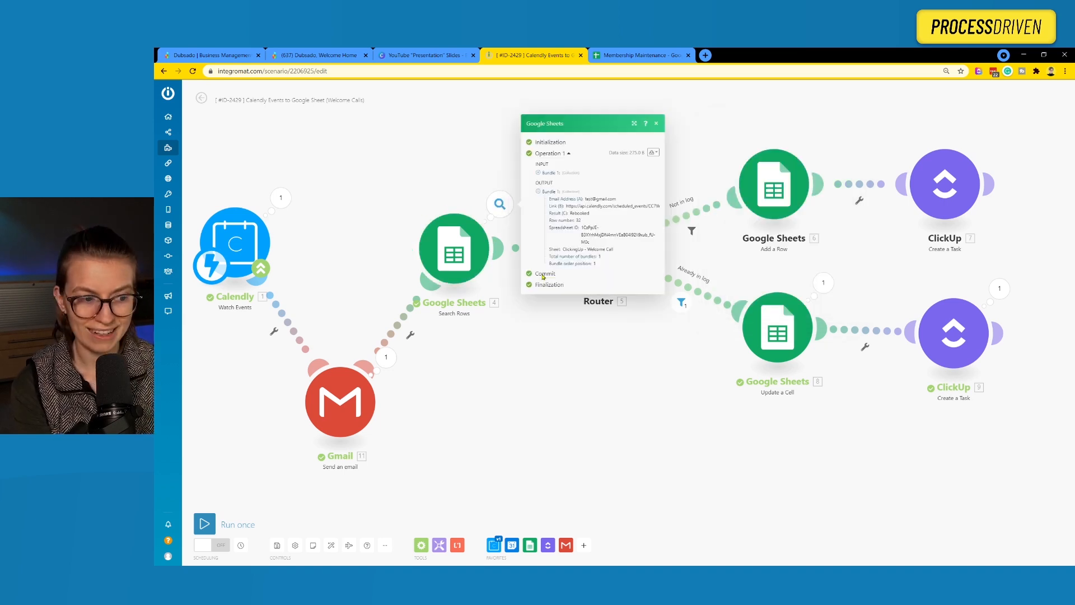
click(500, 205)
click(500, 204)
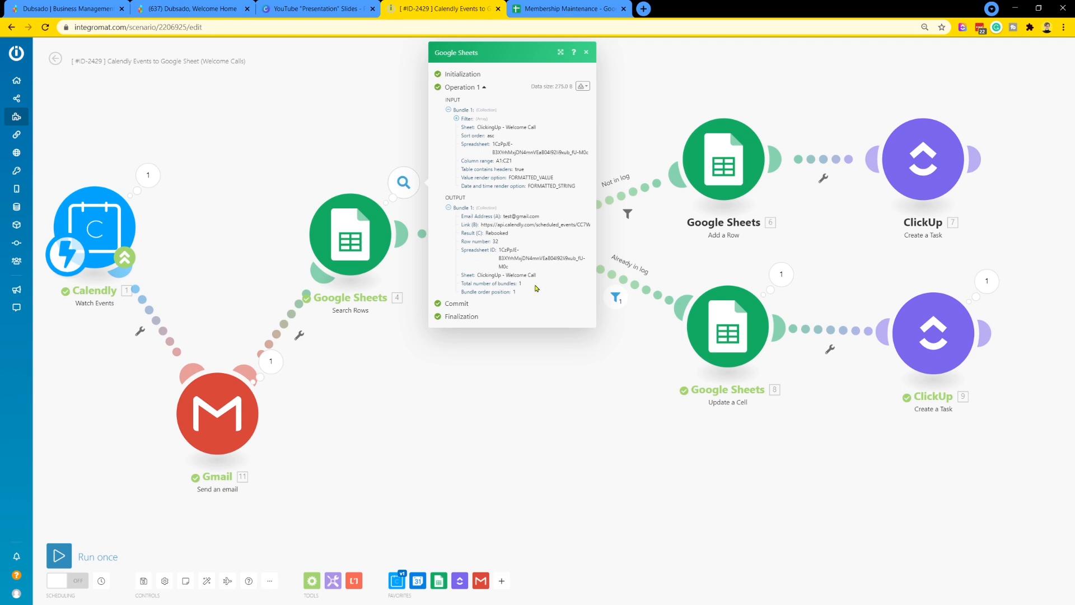
drag(539, 216, 506, 213)
drag(518, 235, 485, 235)
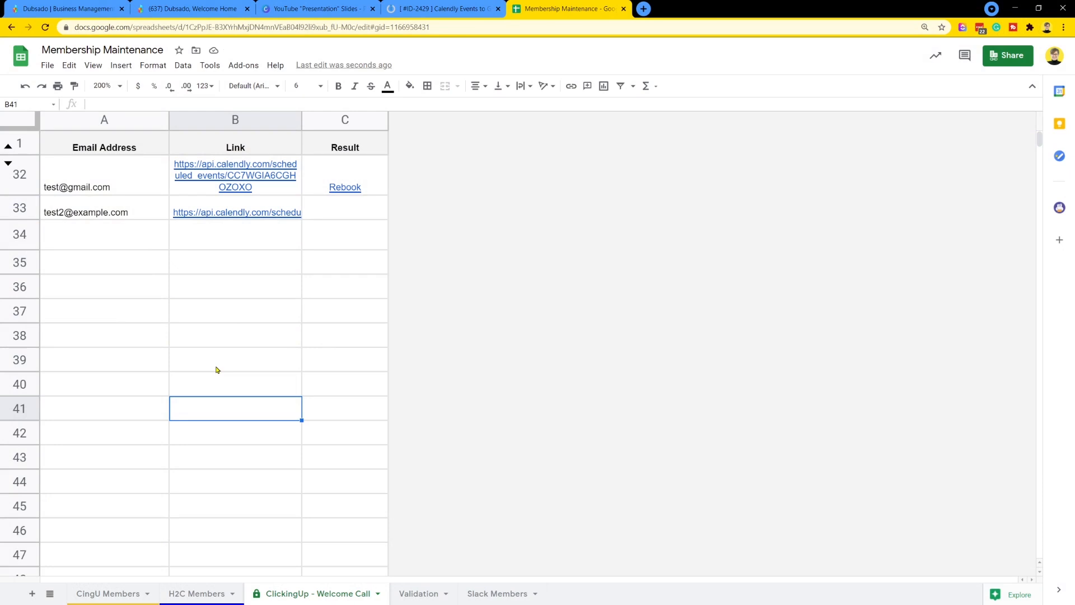
click(72, 174)
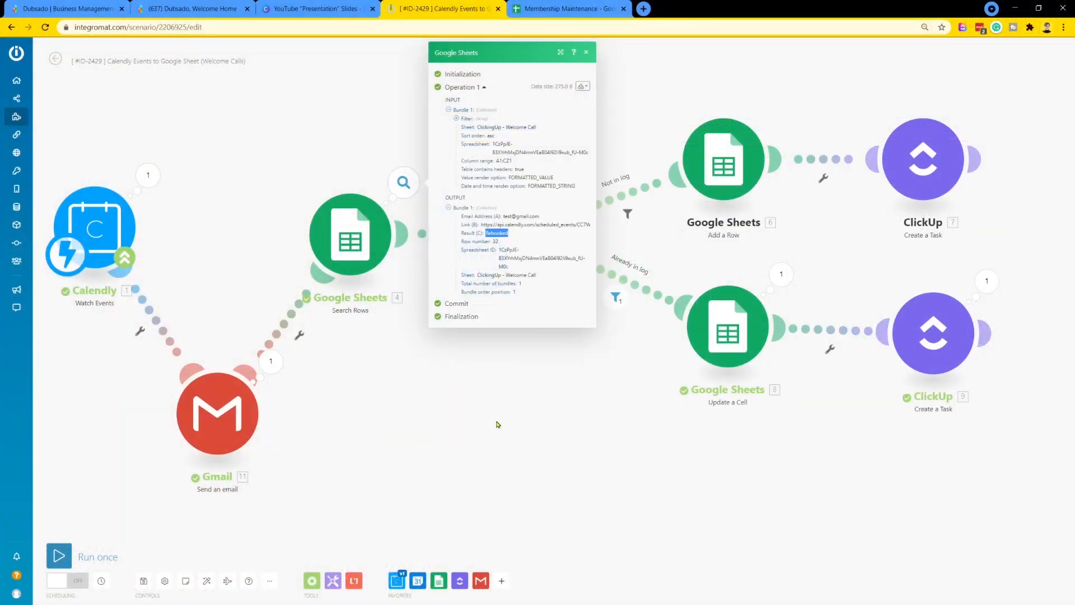
click(465, 510)
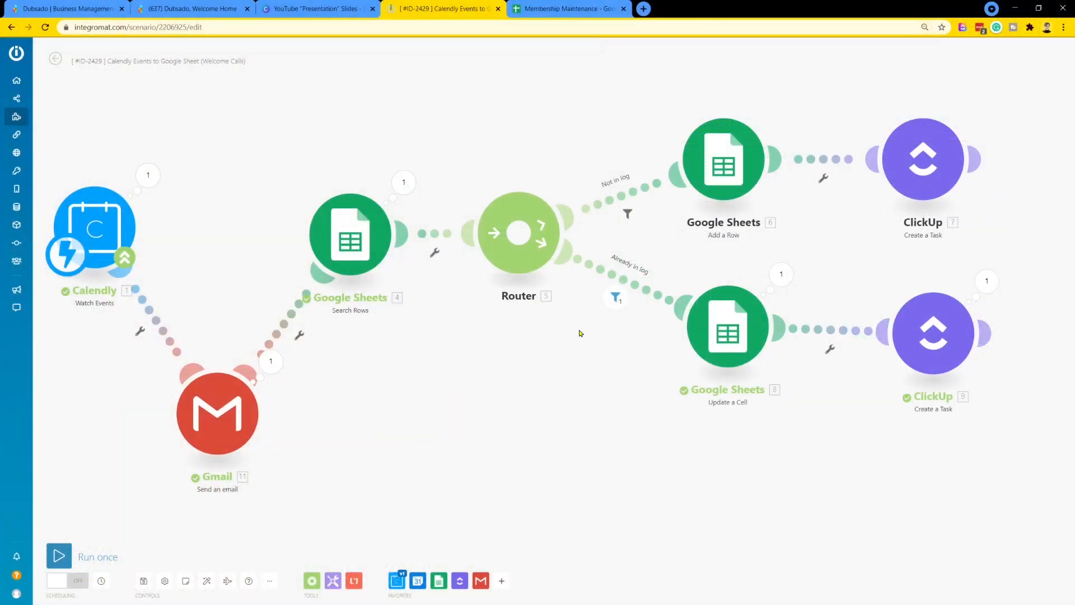
- Check the Not in log filter's bundle-count condition against the output bundle of the Search Rows module
click(632, 197)
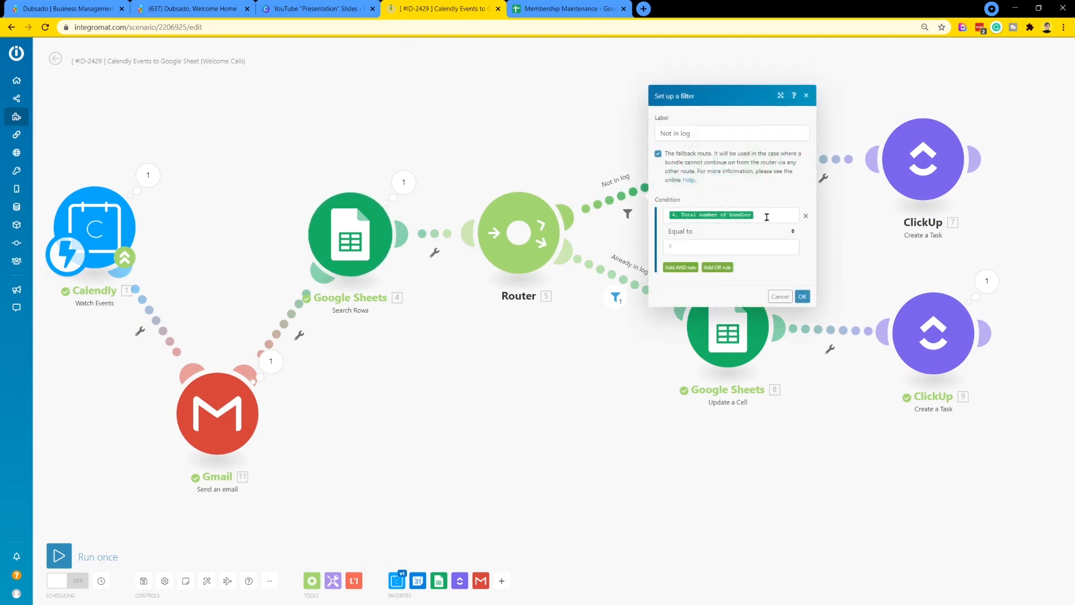
click(411, 186)
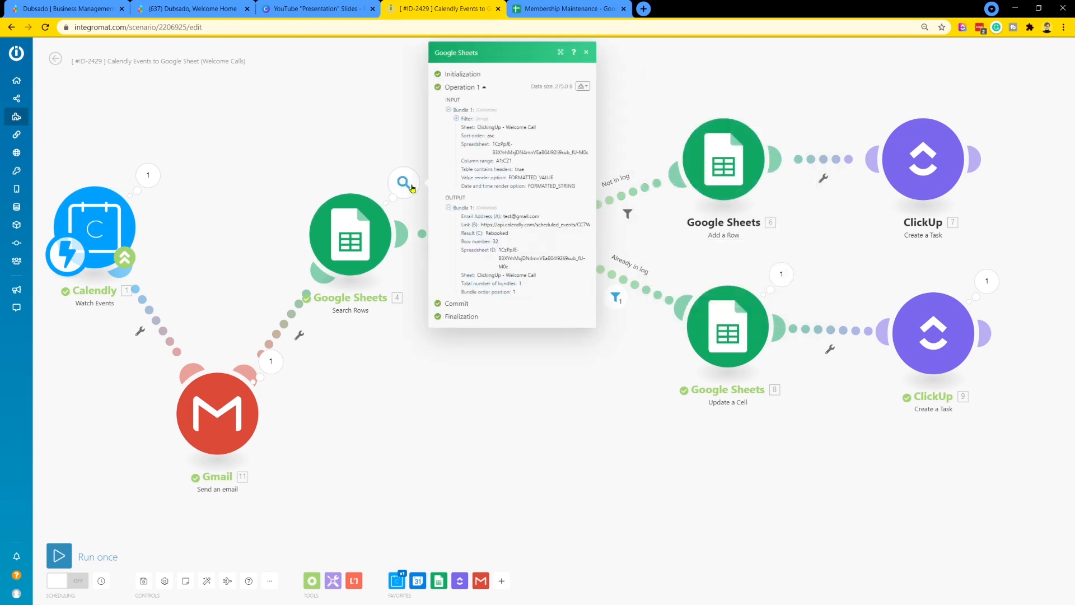
drag(473, 208, 455, 210)
click(455, 211)
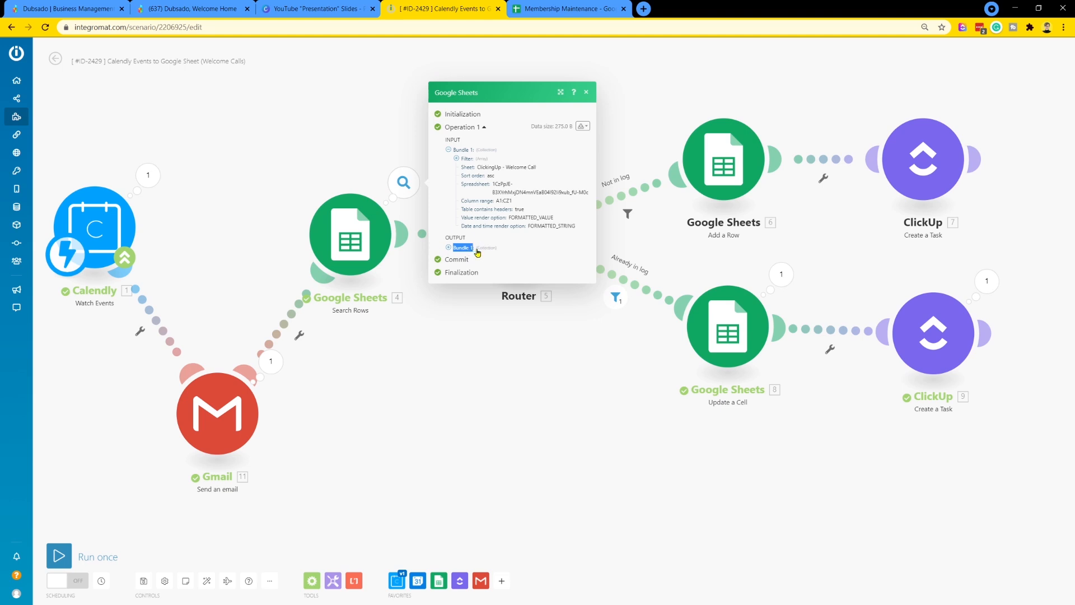
- Compare the conditions of the router's Not in log and Already in log filters
click(640, 190)
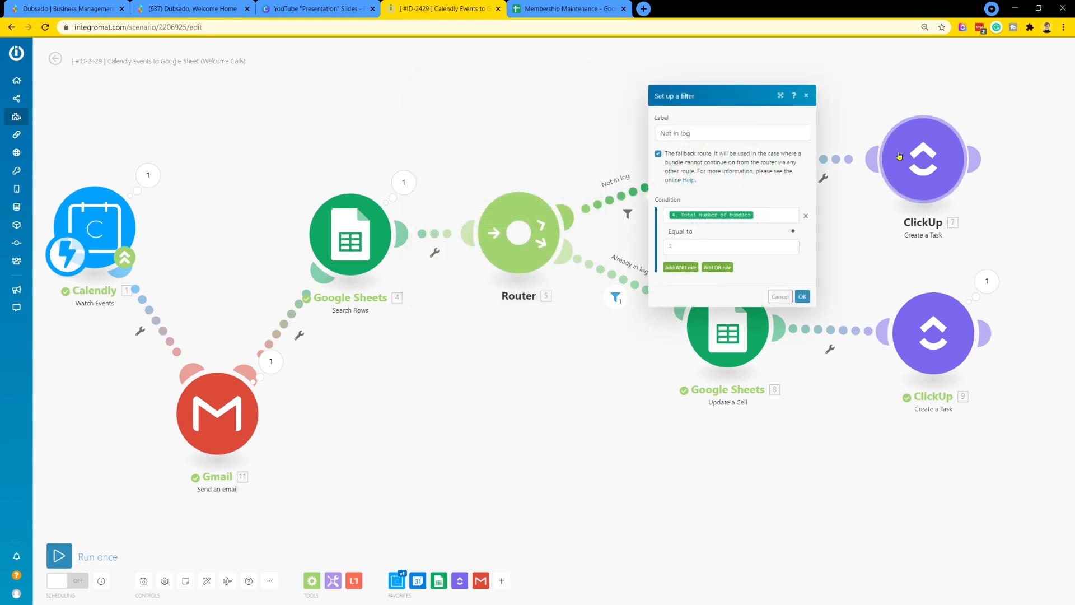
click(603, 276)
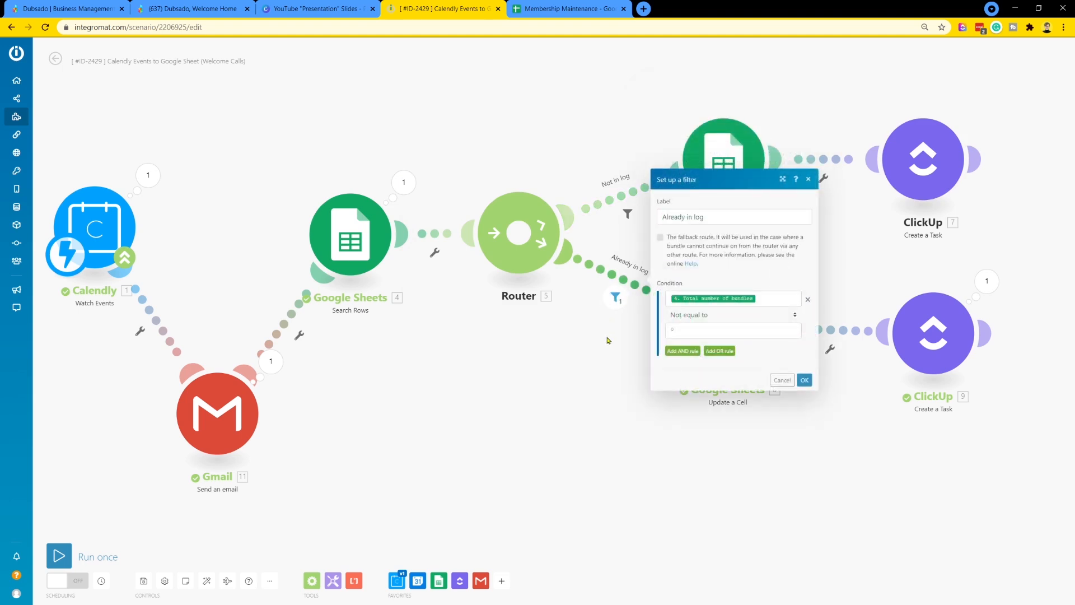
click(579, 388)
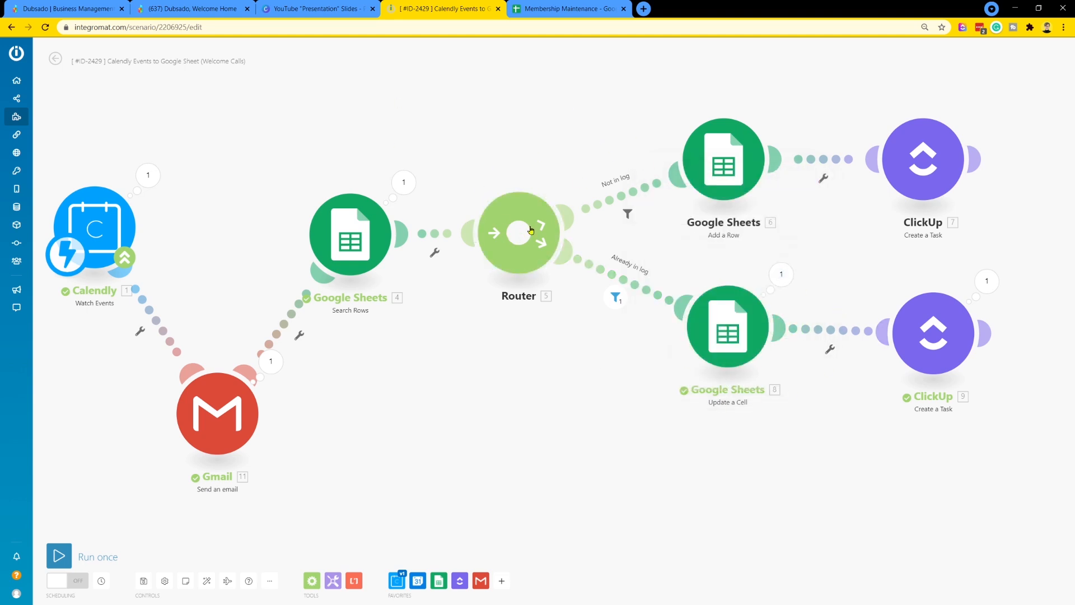
- Open the Add a Row module's settings and examine the log's columns and first empty row in the Membership Maintenance spreadsheet
click(714, 149)
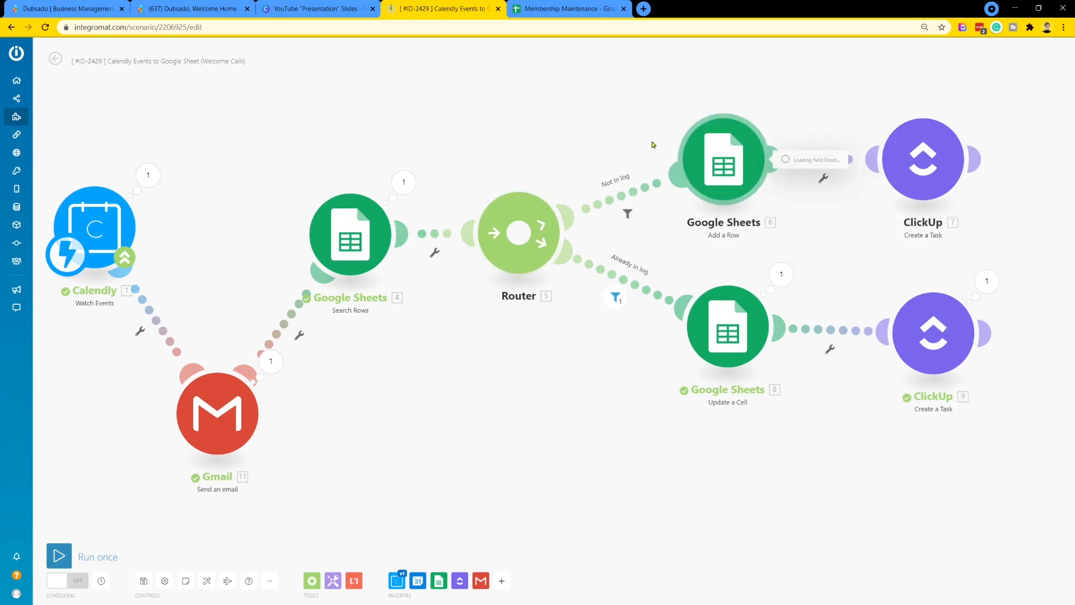
click(549, 7)
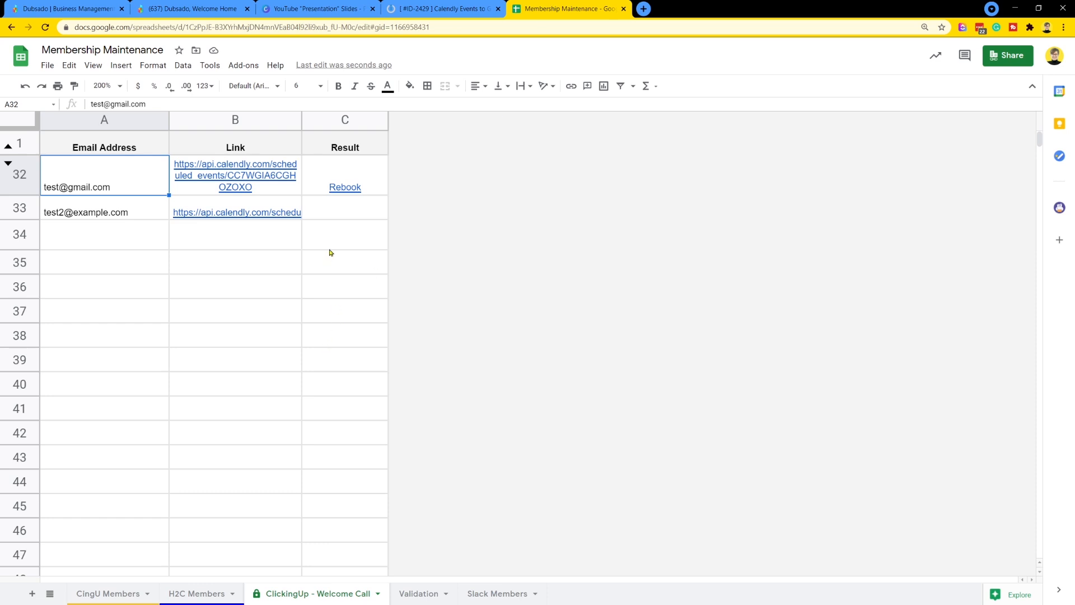
drag(103, 240, 361, 243)
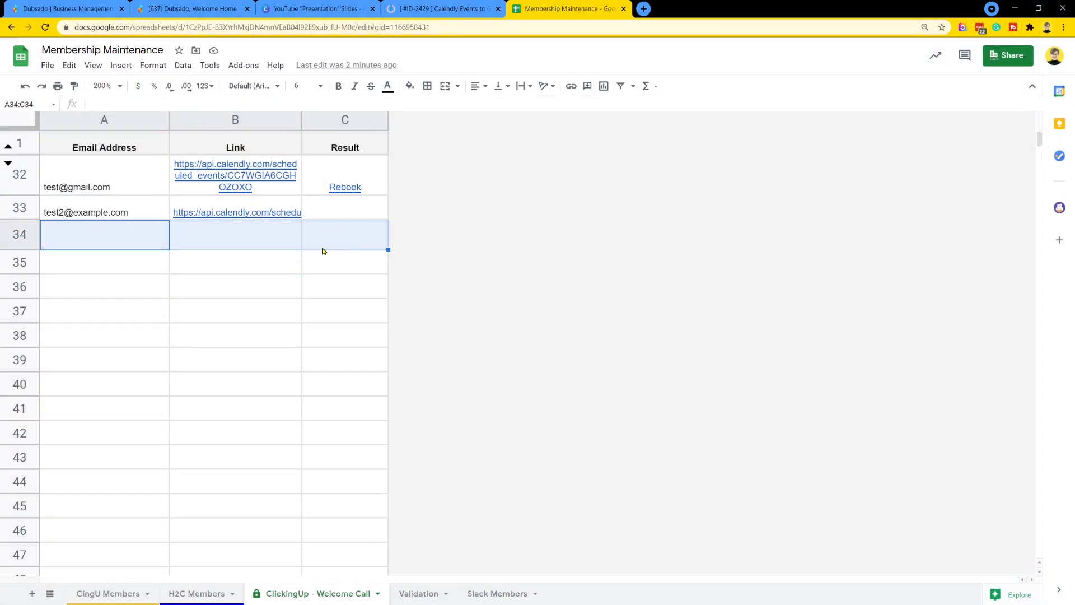
drag(316, 183, 348, 194)
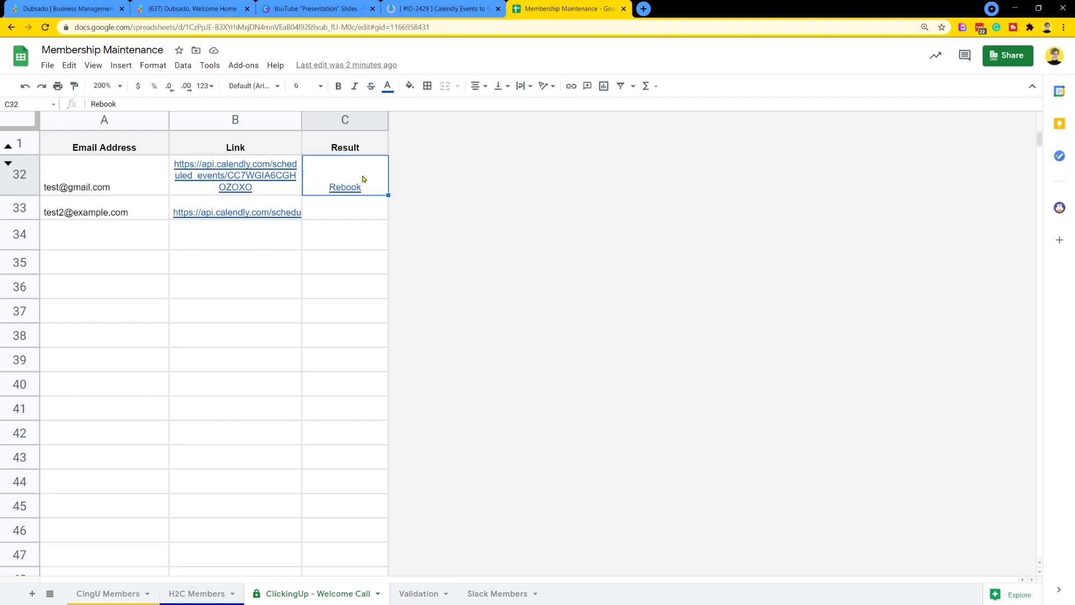
drag(338, 222, 100, 231)
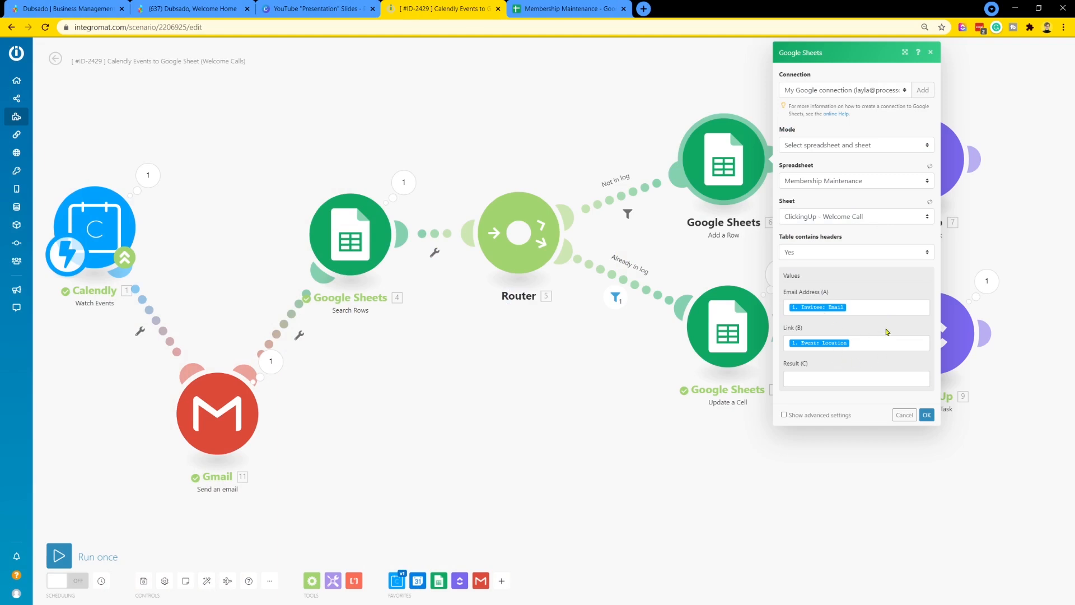
- Try inserting Calendly's Invitee Email item into the Email Address (A) value, remove the duplicate, and check the spreadsheet's email column
click(883, 308)
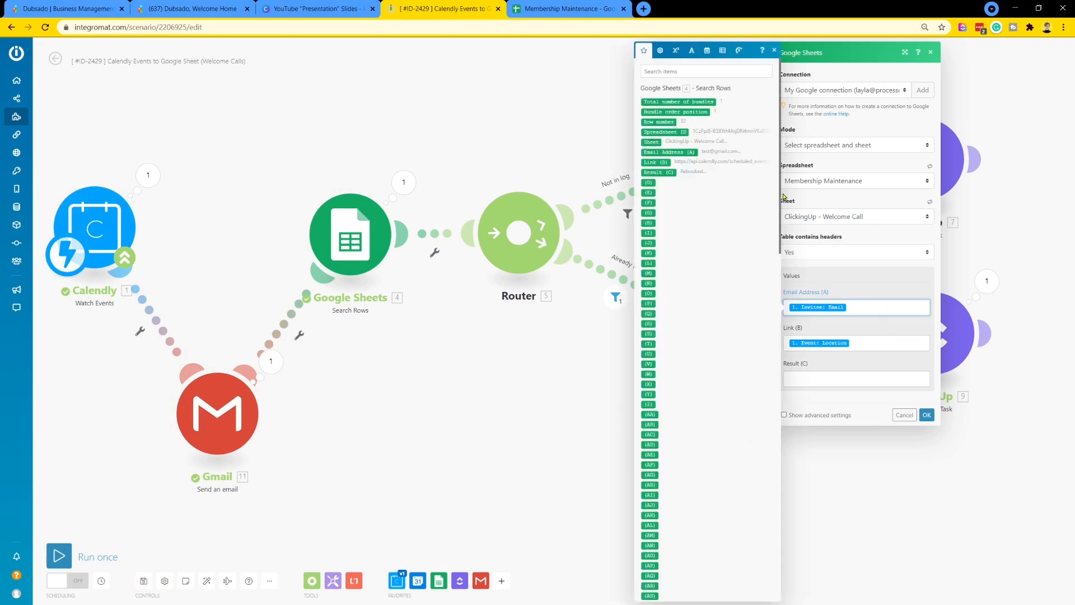
scroll(721, 132, down, 10)
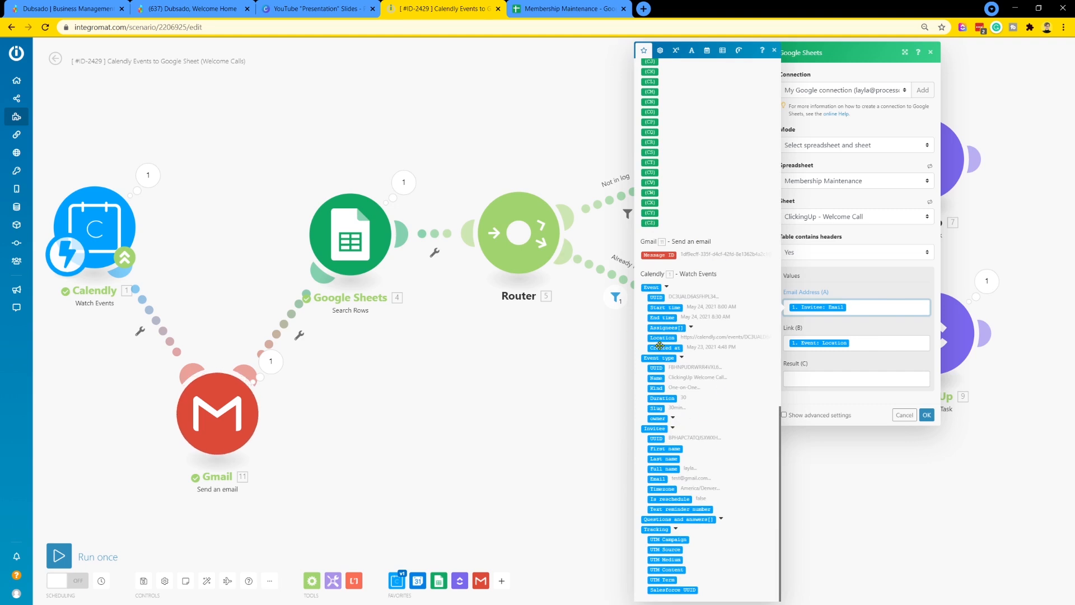
scroll(648, 383, up, 10)
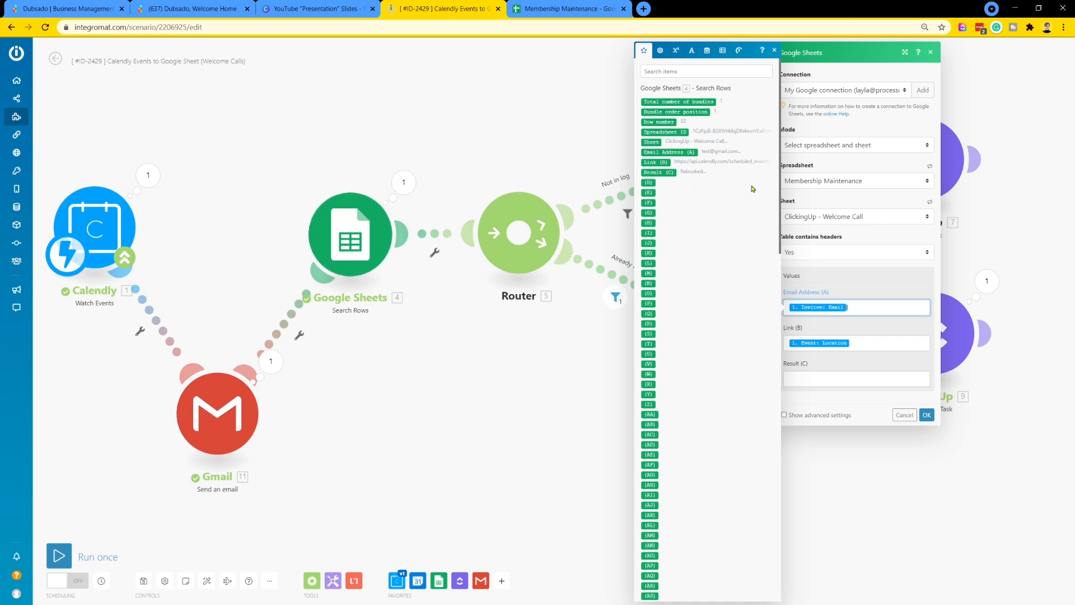
scroll(700, 301, down, 15)
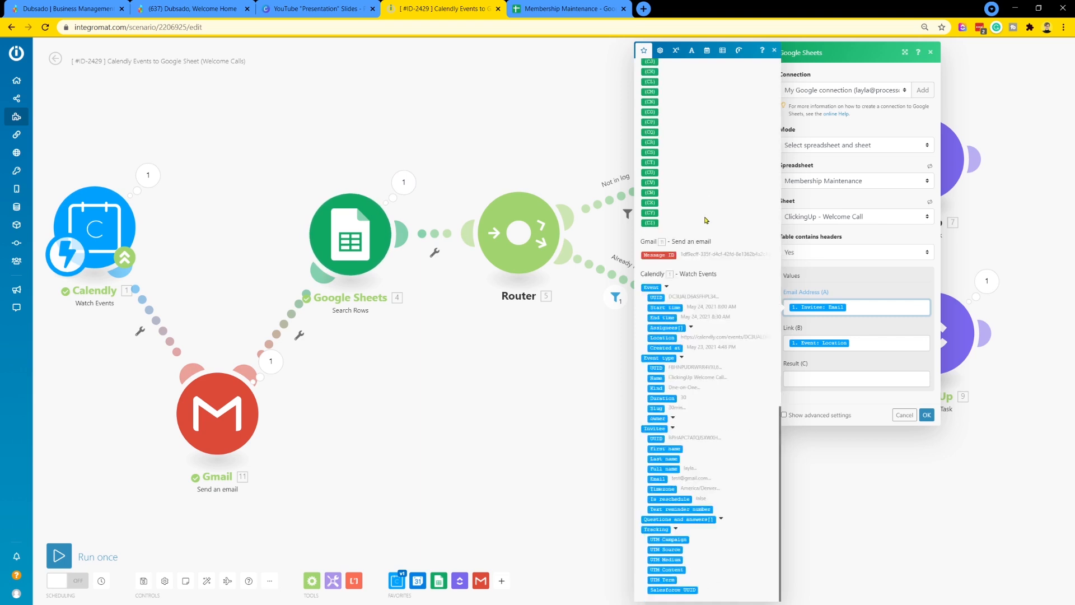
click(661, 478)
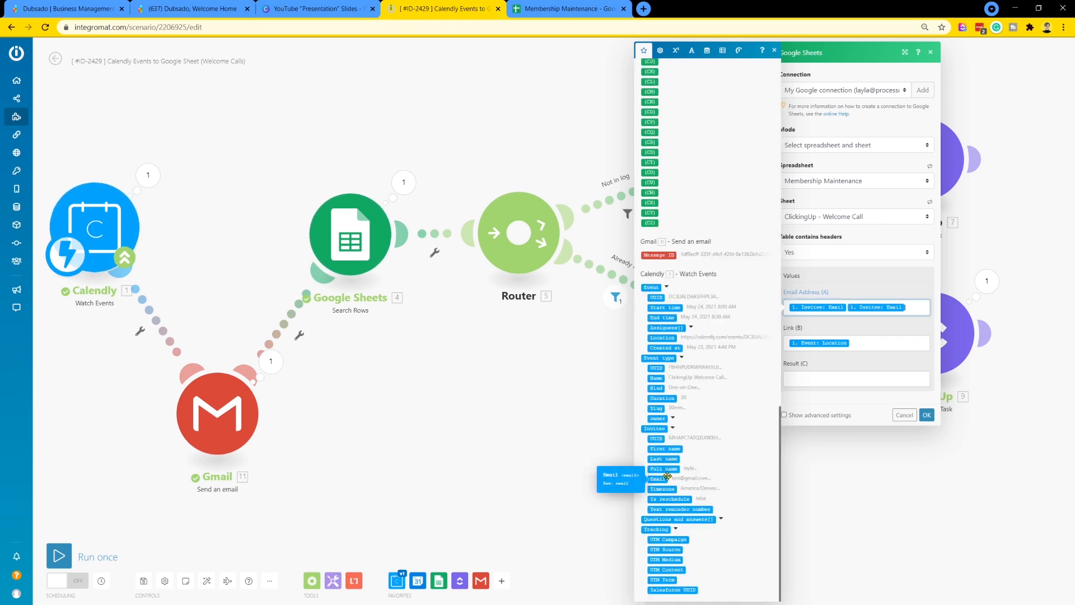
key(BackSpace)
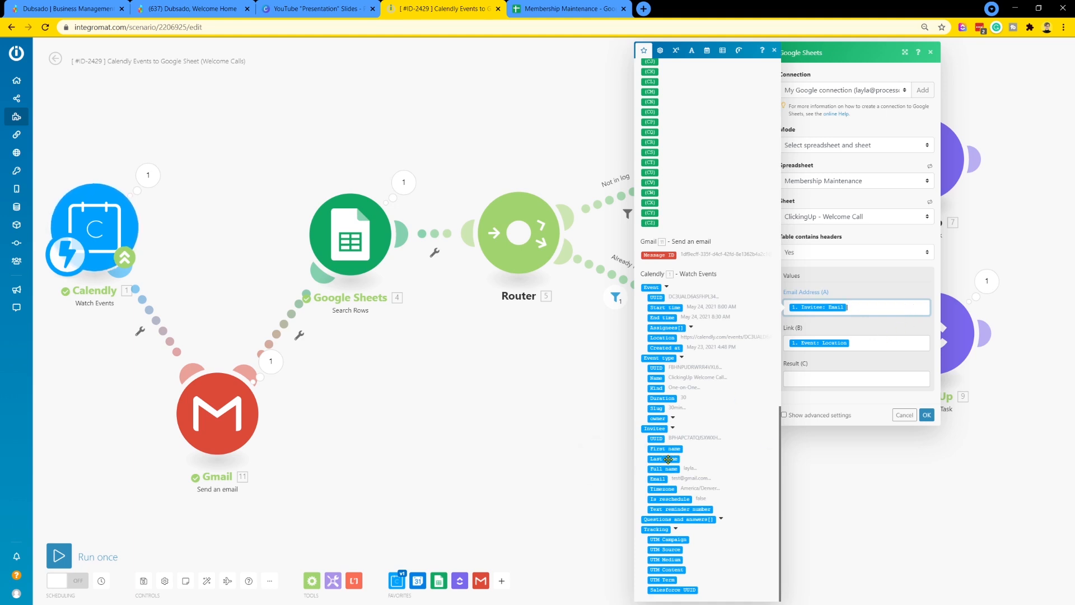
drag(673, 457, 616, 458)
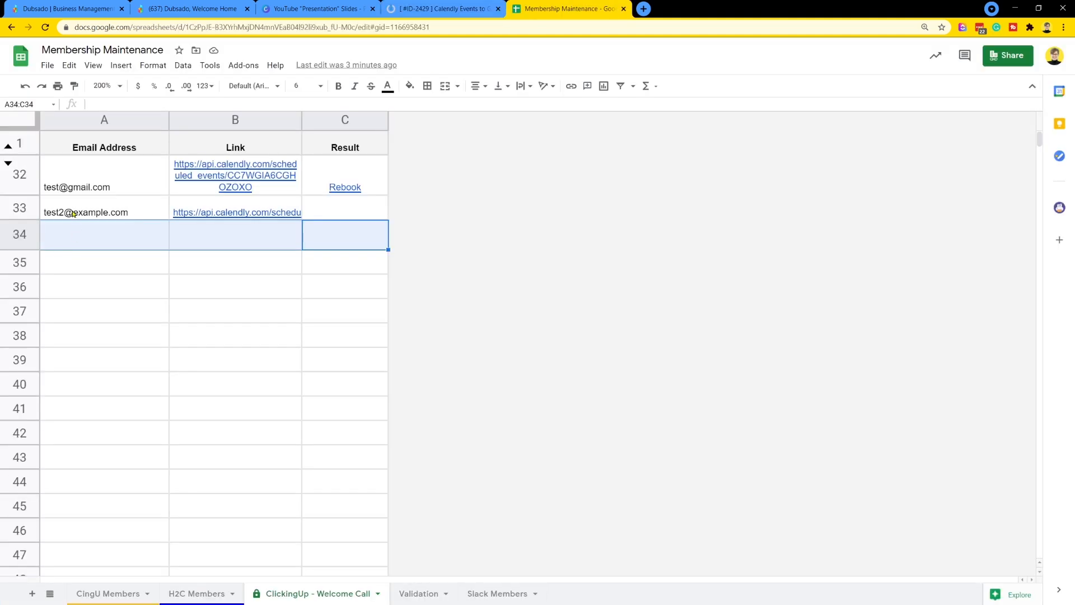
click(73, 214)
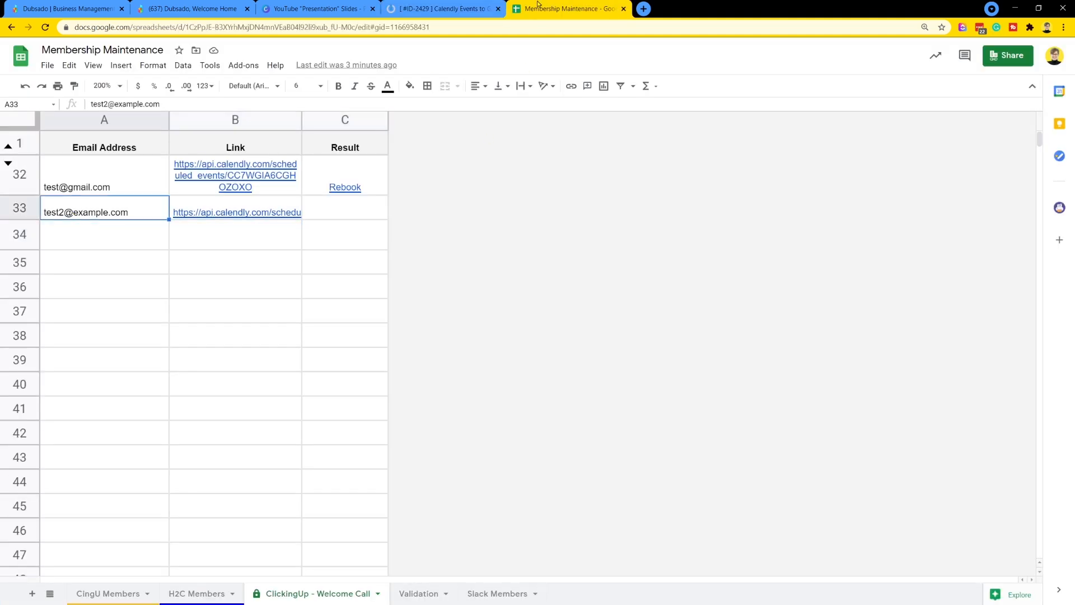
- Clear the Add a Row module's Link (B) value and map it to Calendly's Event: Location item
click(442, 9)
click(887, 338)
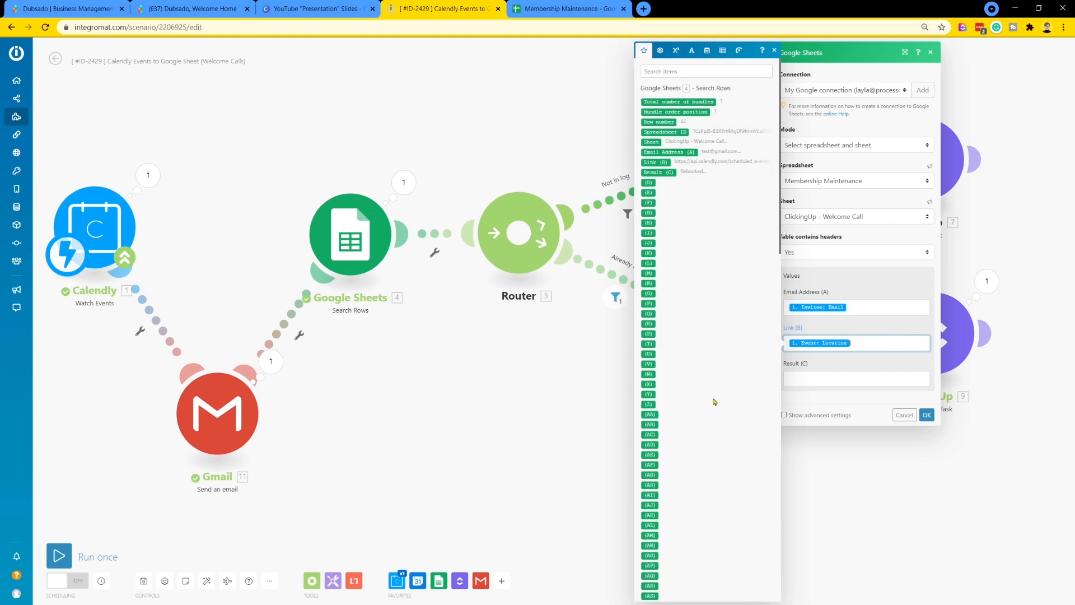
key(BackSpace)
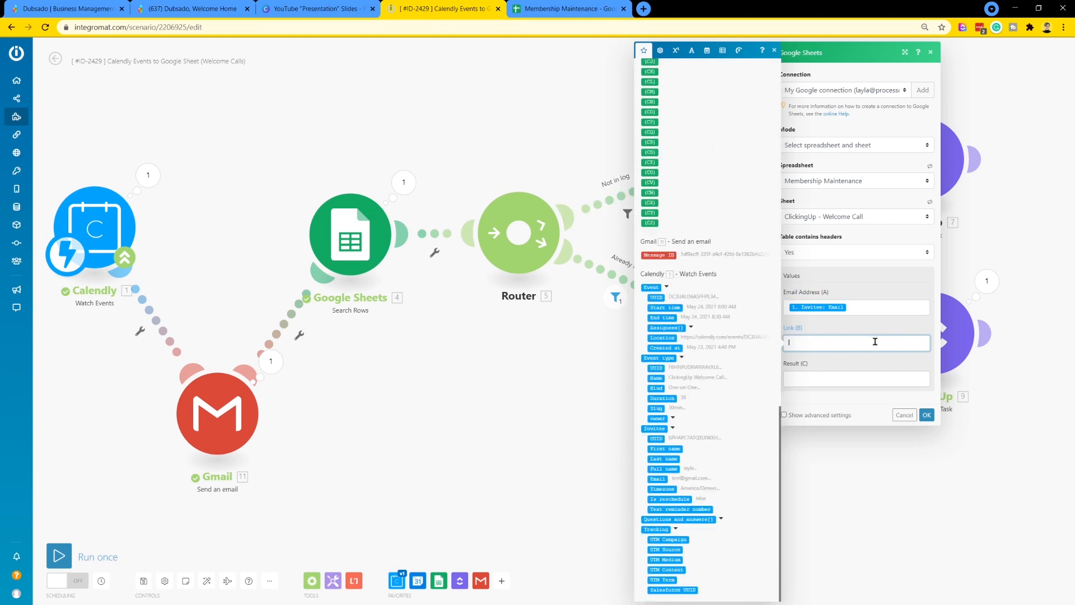
click(662, 337)
click(898, 437)
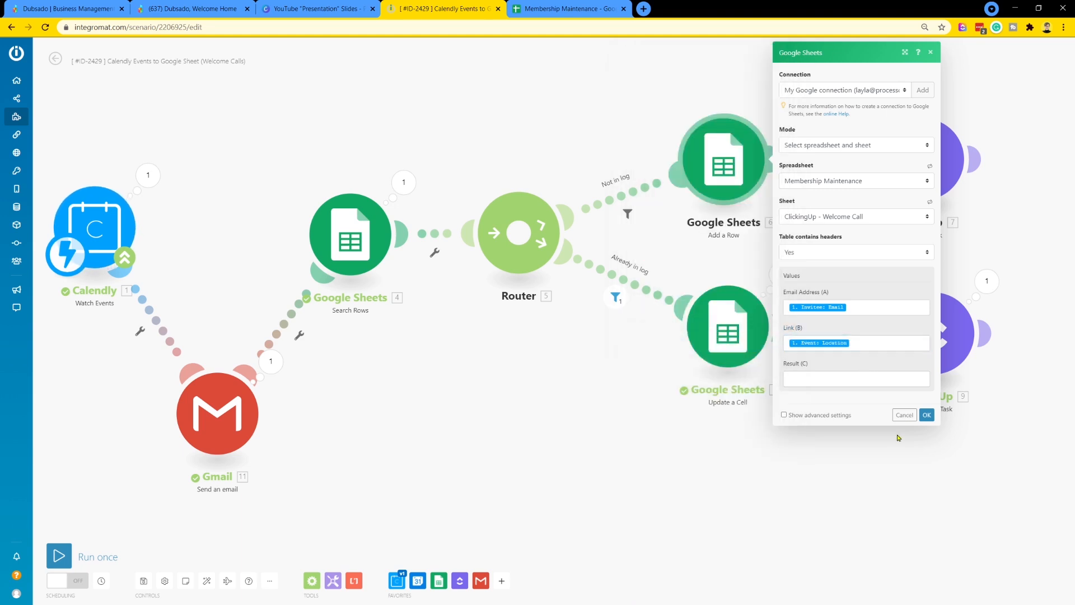
- Compare the Result (C) value with the spreadsheet's Result column, and close the Add a Row settings without saving
click(882, 376)
click(565, 9)
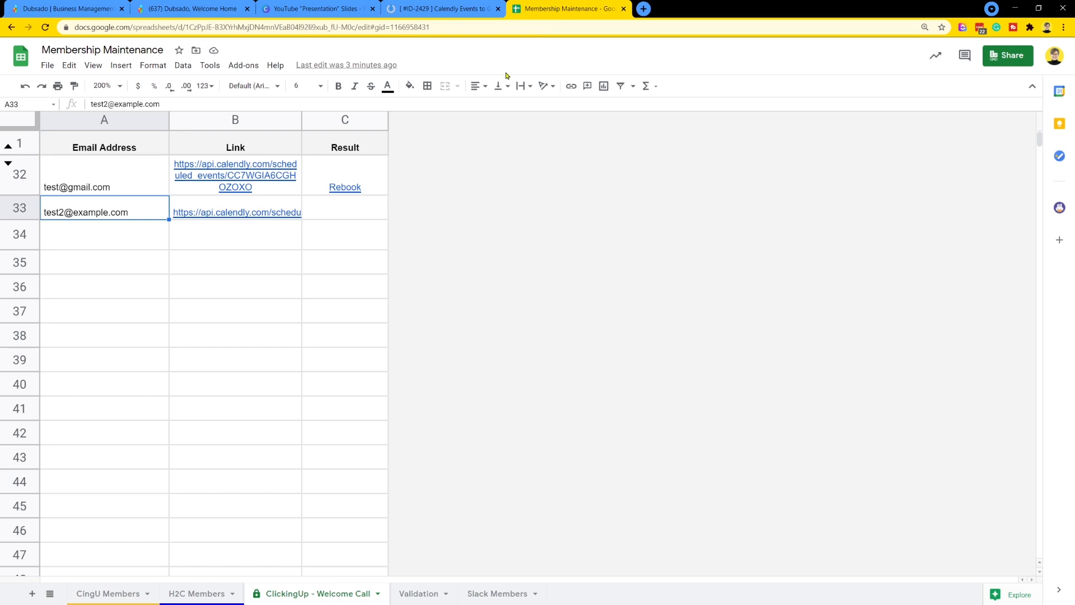
click(374, 218)
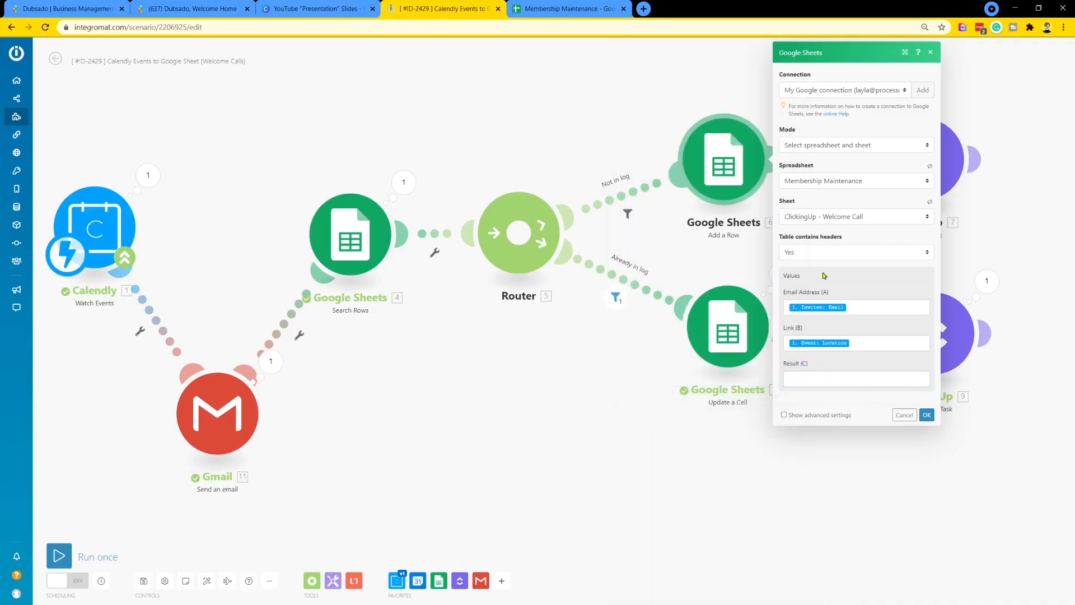
click(904, 414)
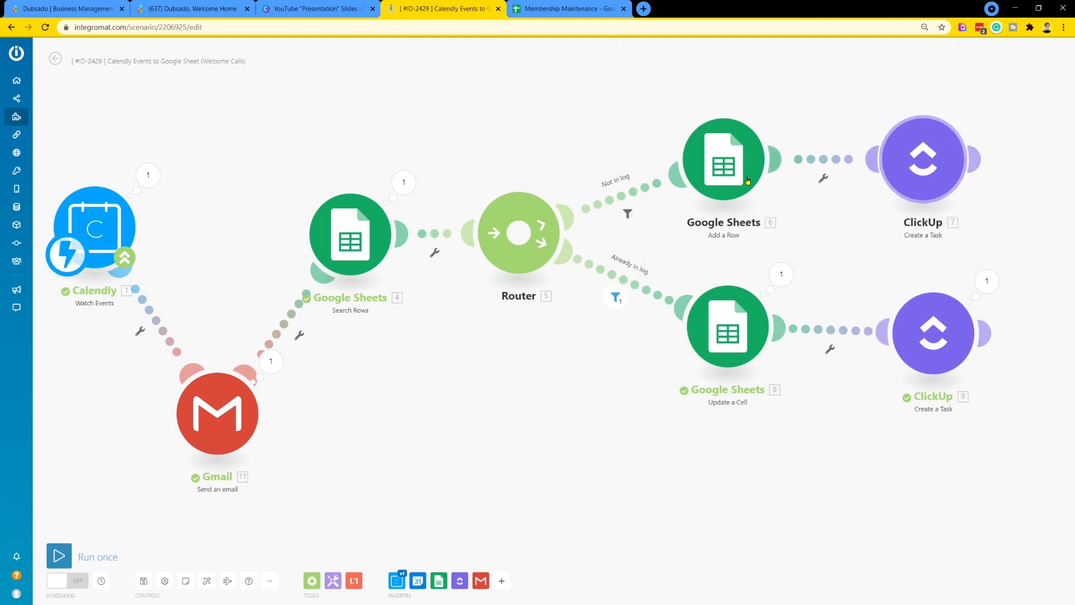
- Review the workspace and Task Name mapping in the Create a Task module of the Not in log branch
click(918, 168)
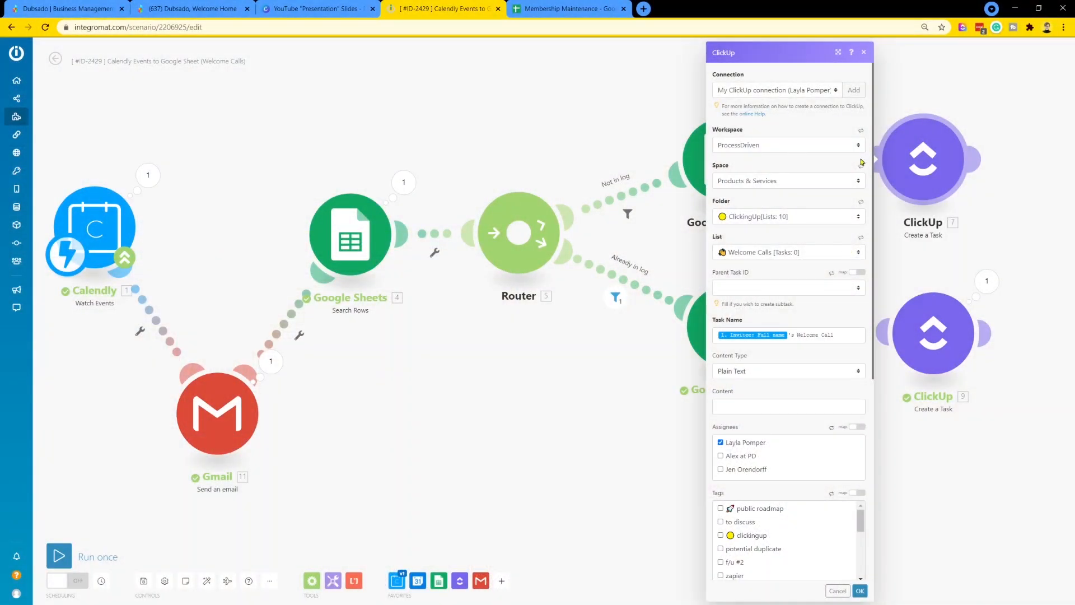
click(792, 147)
click(792, 147)
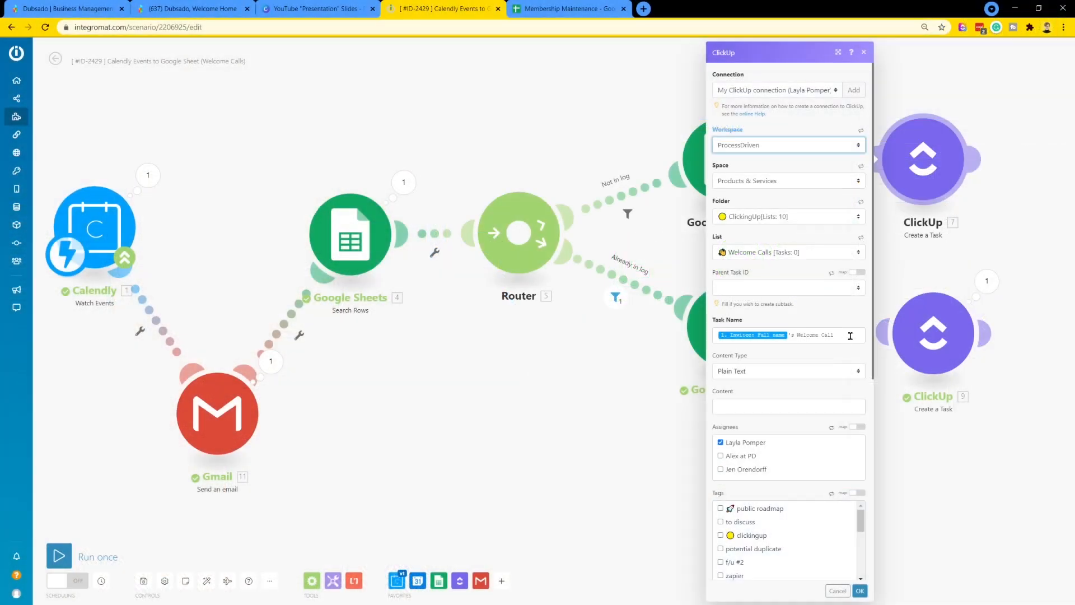
click(850, 336)
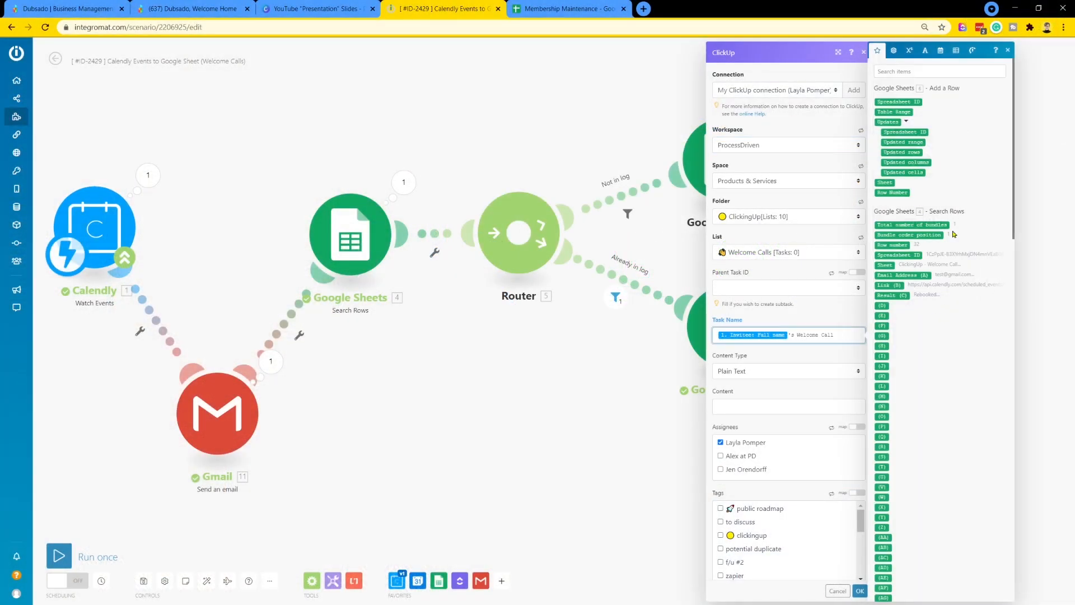
scroll(954, 234, down, 15)
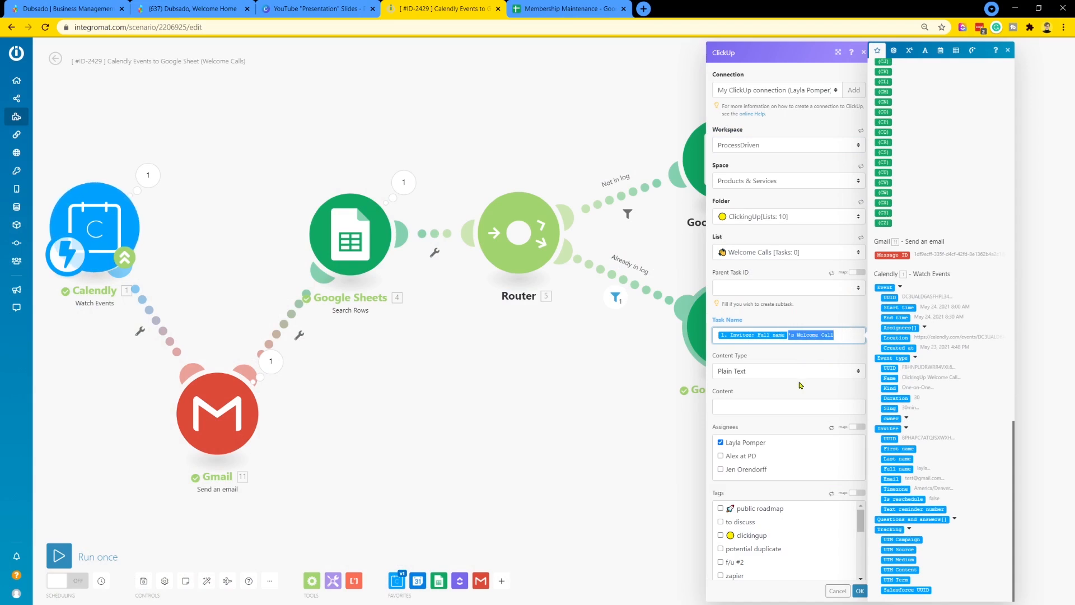
click(804, 359)
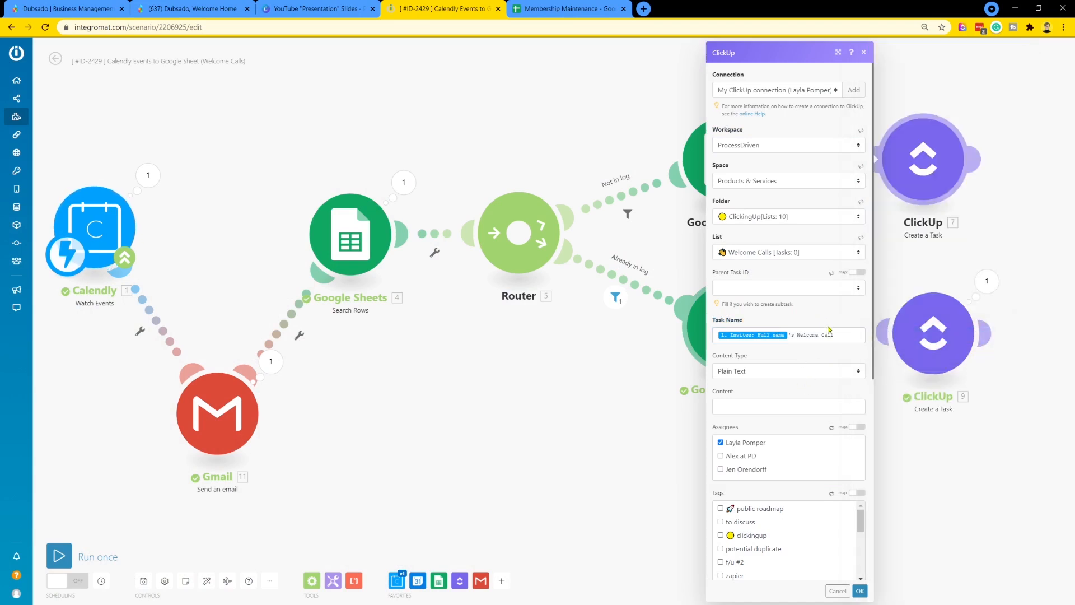
- Map the ClickUp task's Content to Calendly's Questions and answers Question item, with the Answer item on a second line
scroll(829, 331, down, 5)
click(754, 145)
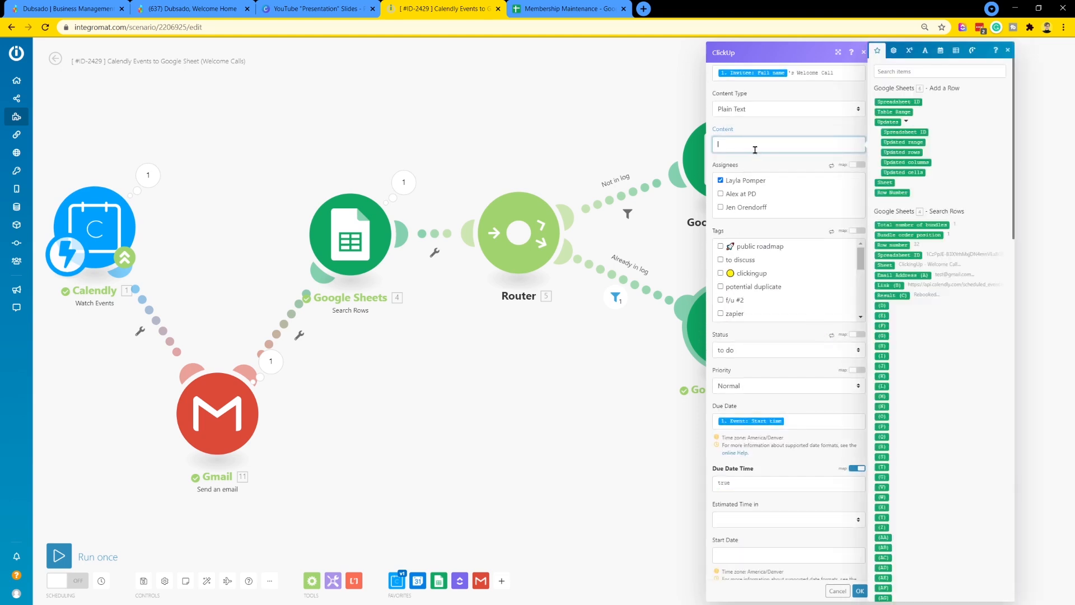
double_click(720, 126)
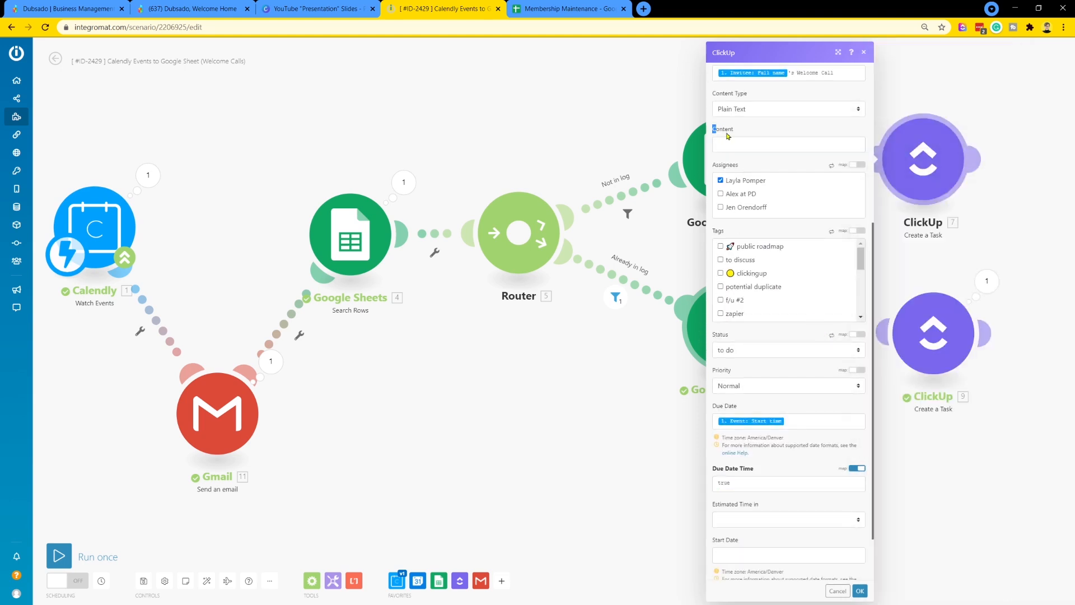
click(748, 144)
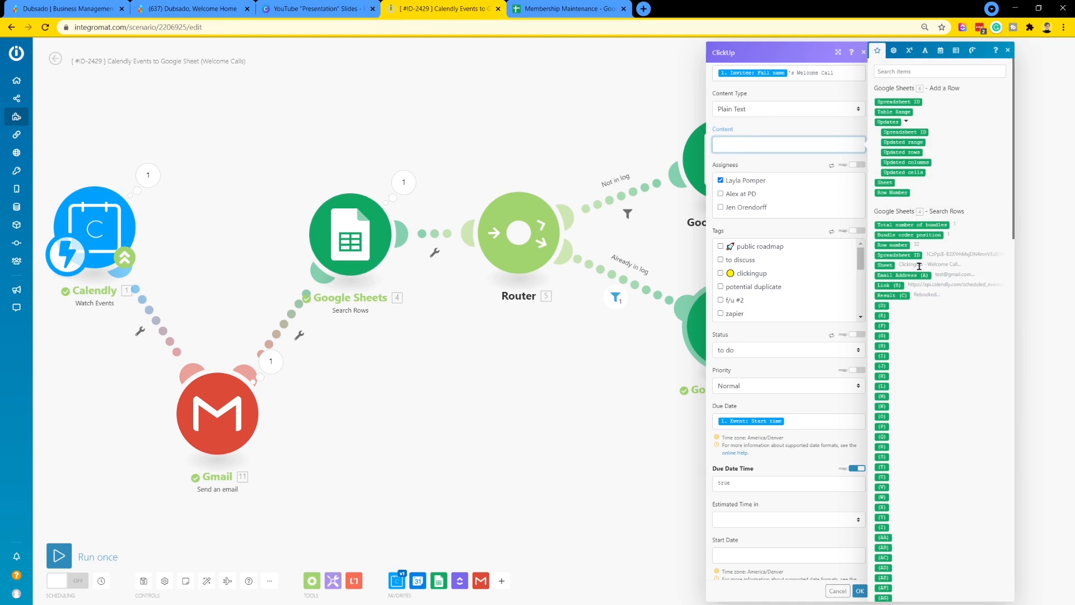
scroll(896, 269, down, 15)
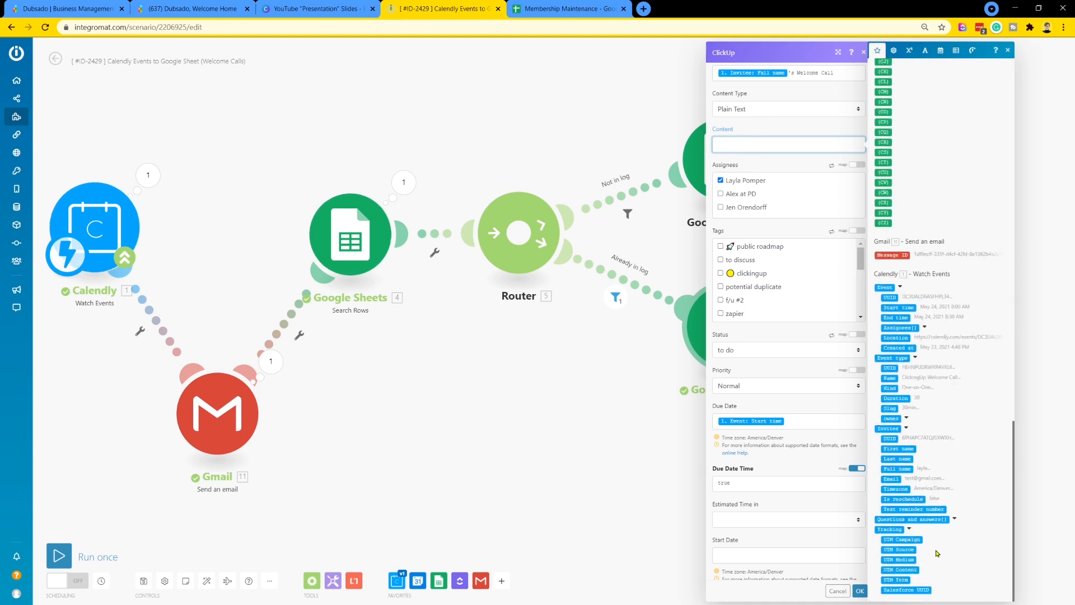
click(955, 520)
scroll(924, 515, down, 1)
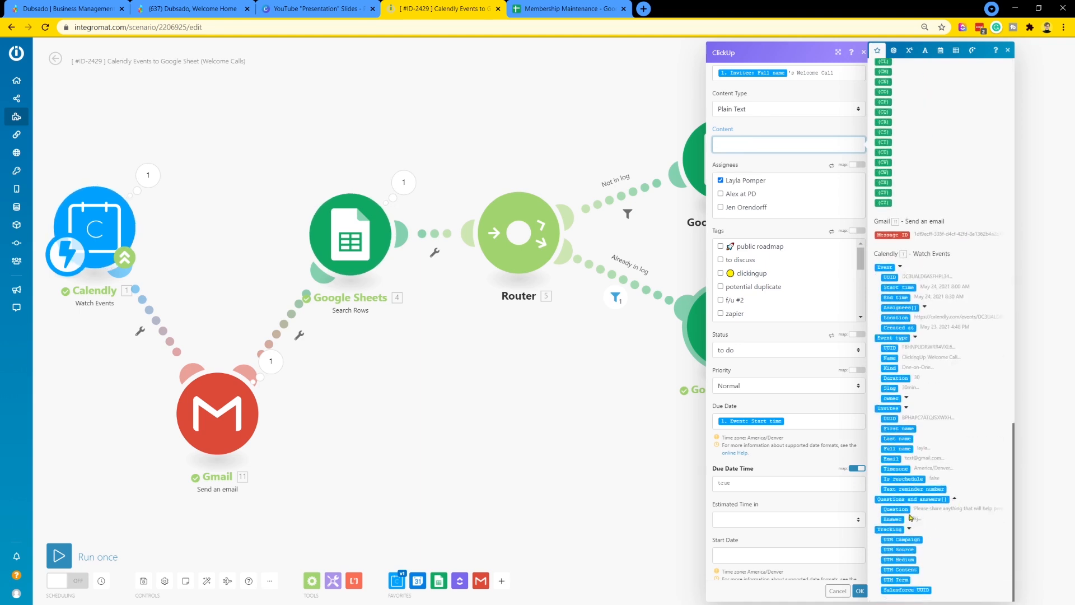
click(904, 510)
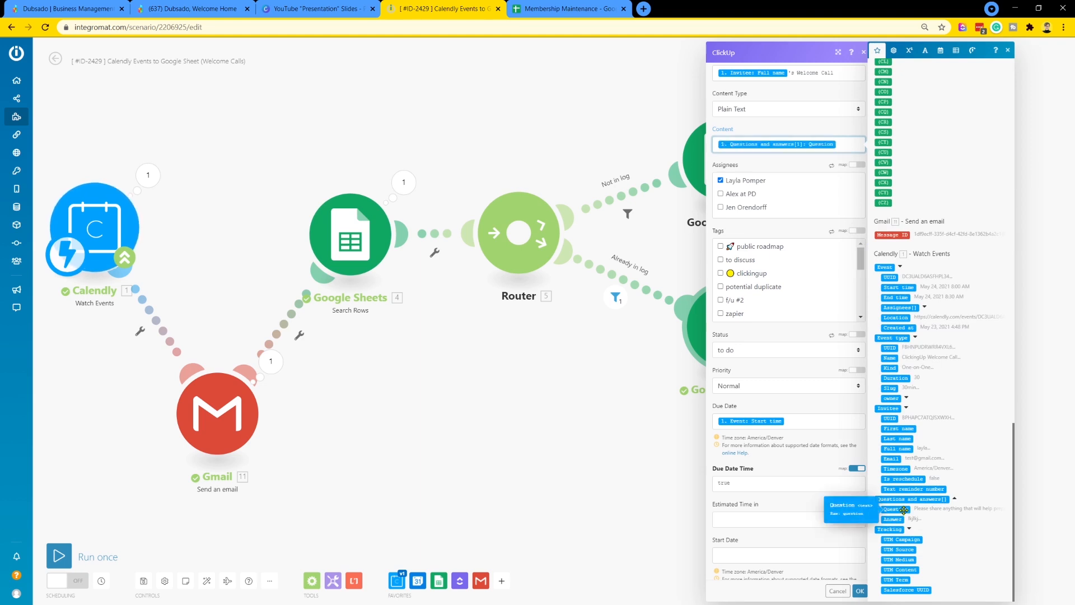
key(Return)
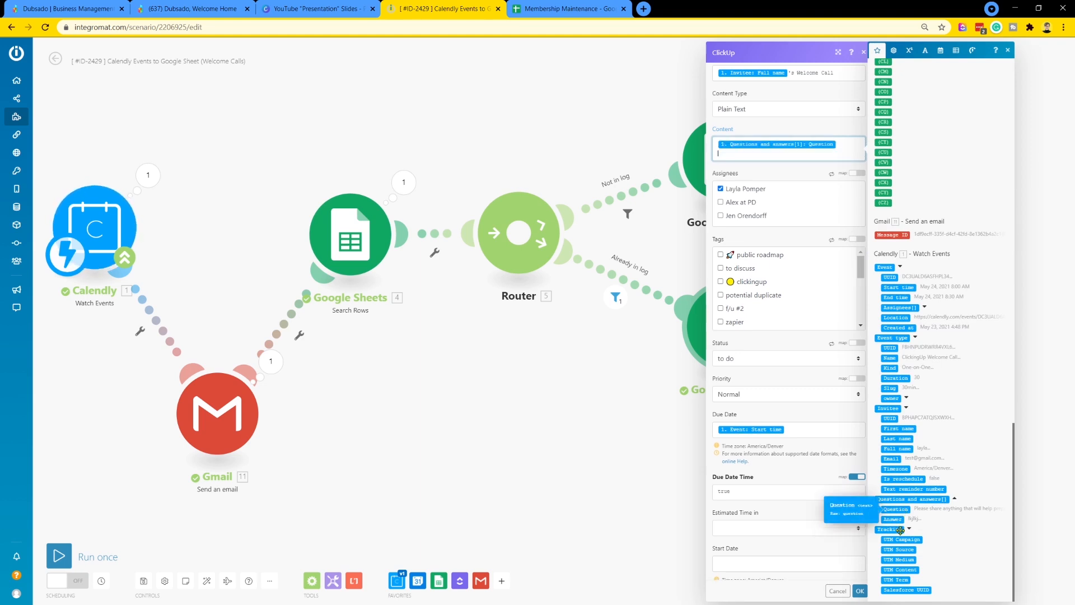
click(890, 520)
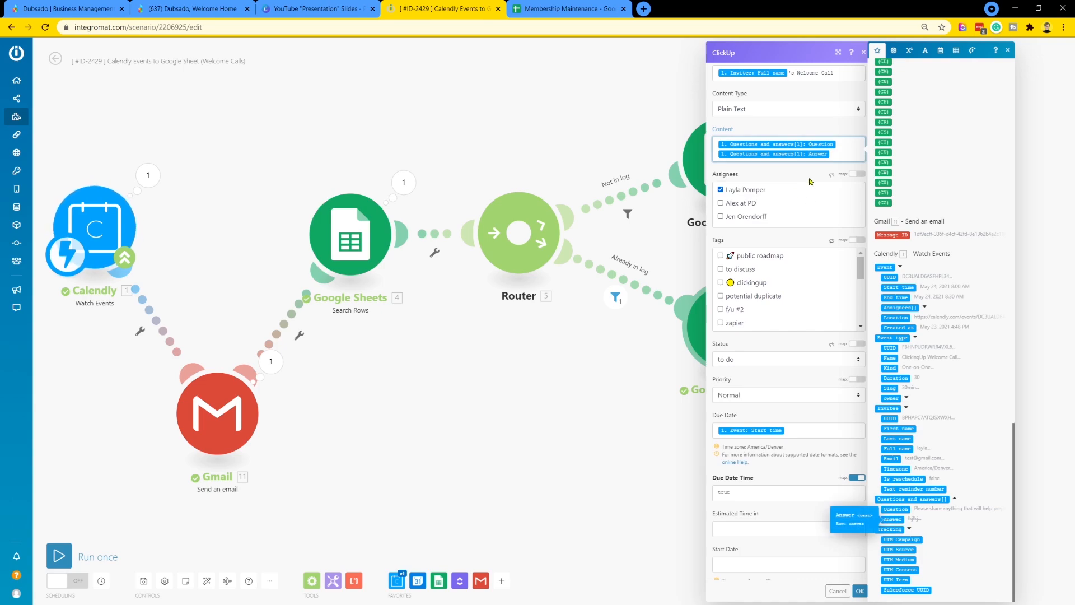
- Check the Due Date mapping of the ClickUp task and save the module's settings
click(777, 182)
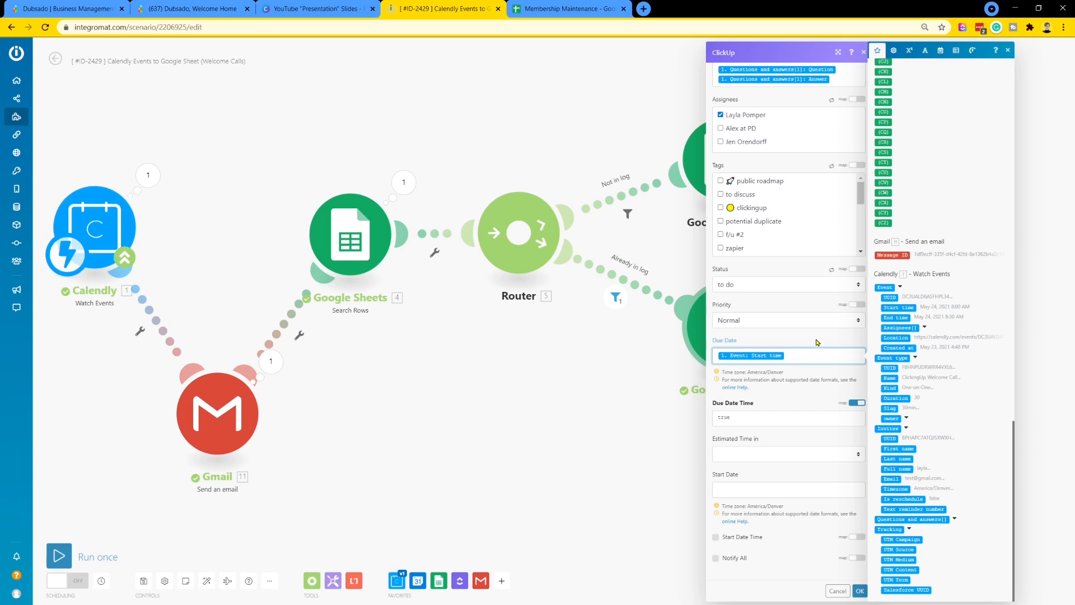
click(817, 342)
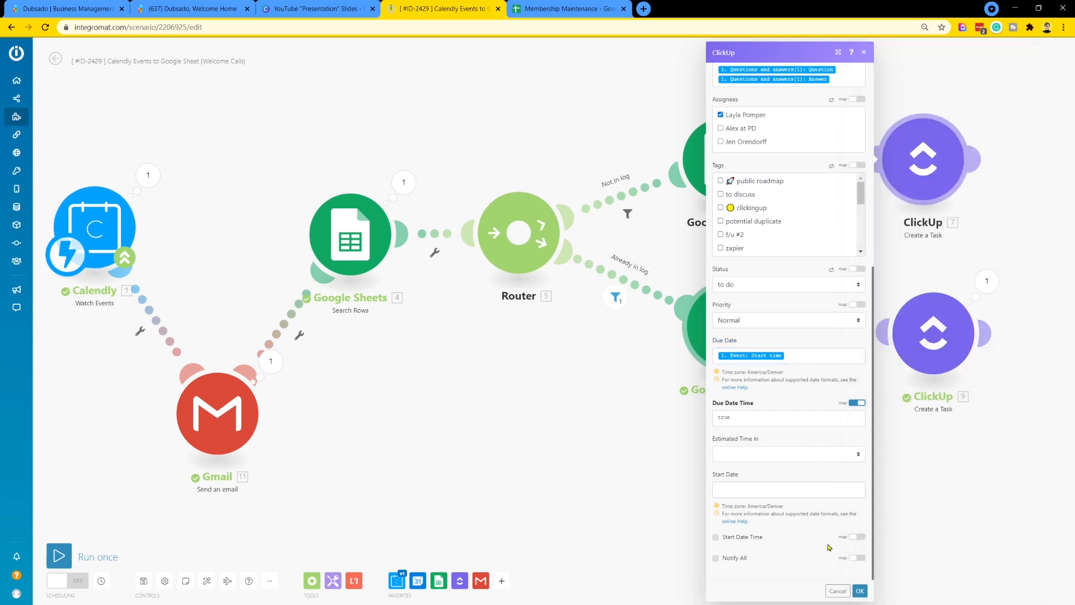
click(860, 591)
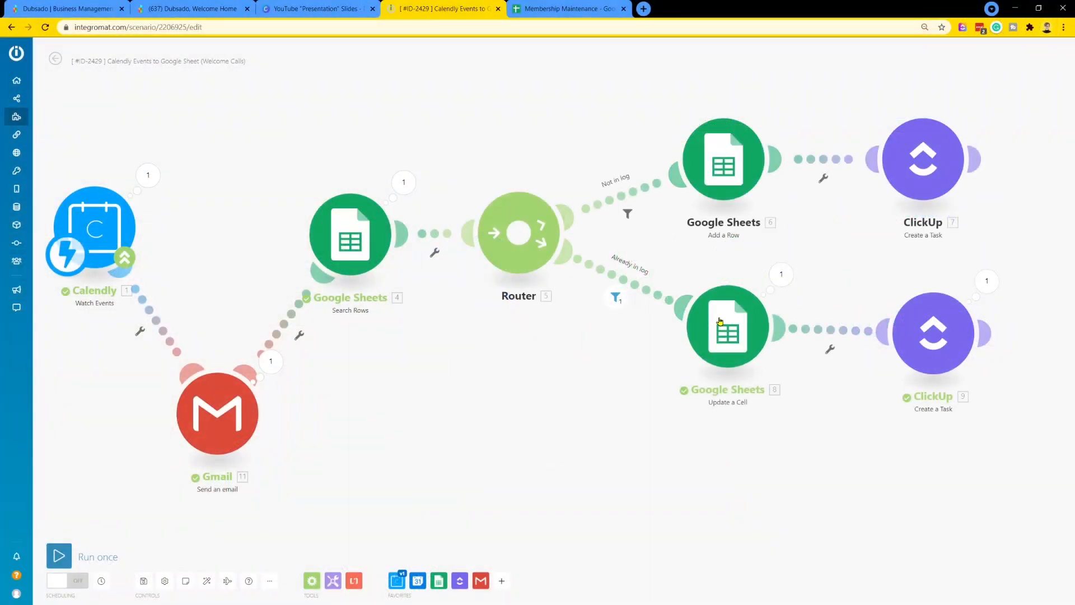
- Review the Cell and Value mapping of the Update a Cell module, and compare it with the spreadsheet's Result column
click(744, 336)
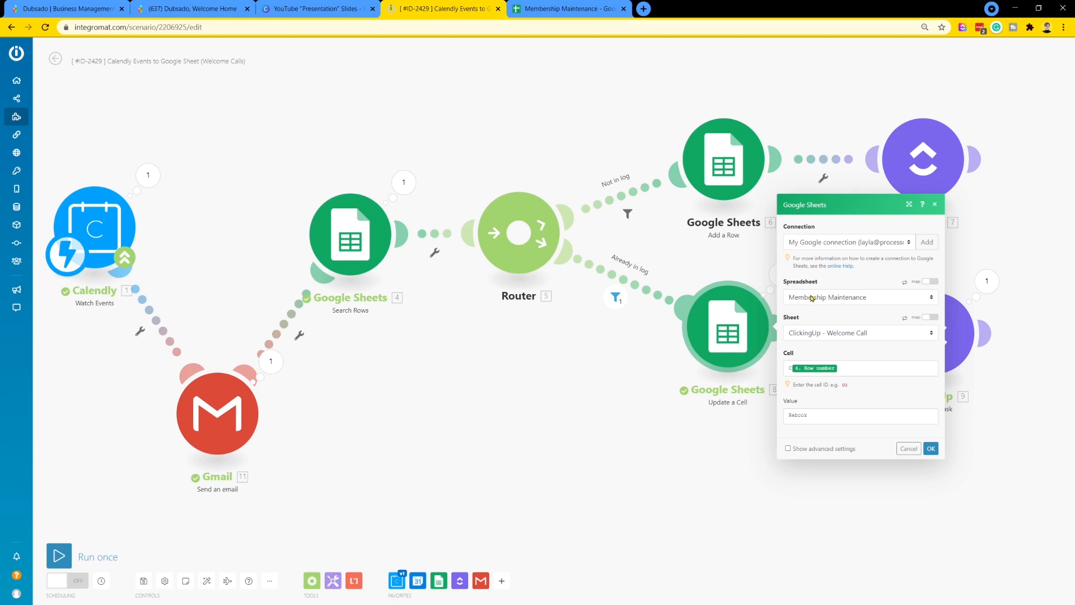
click(846, 368)
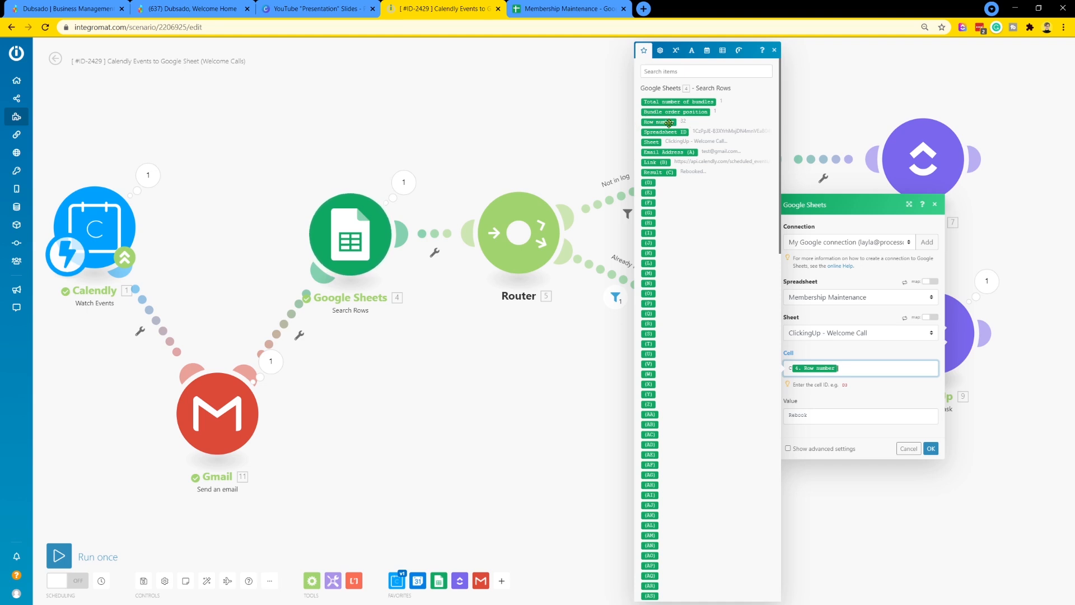
double_click(827, 418)
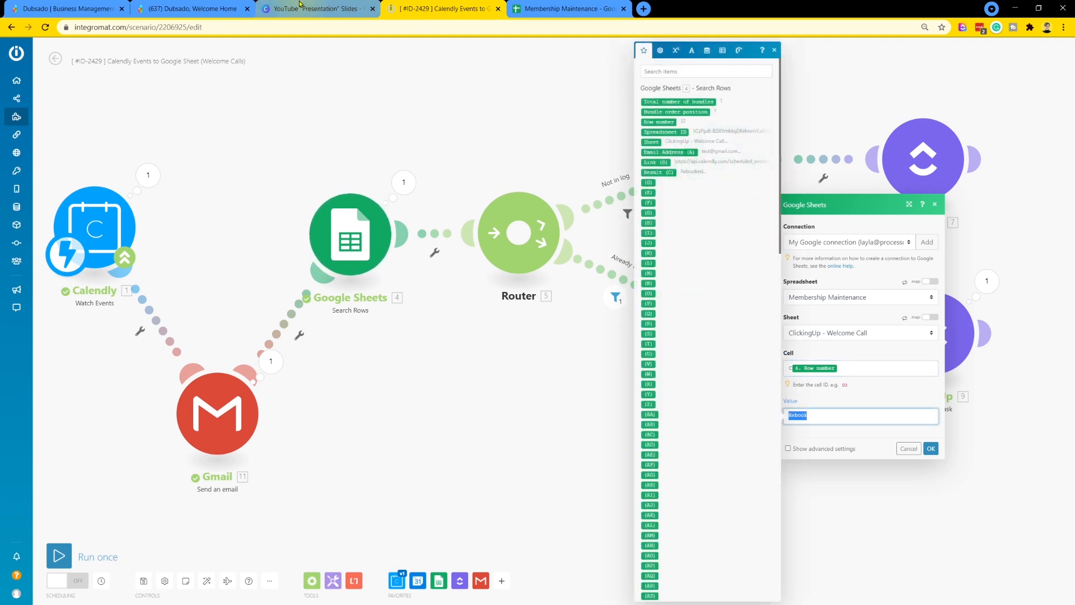
key(ctrl+Tab)
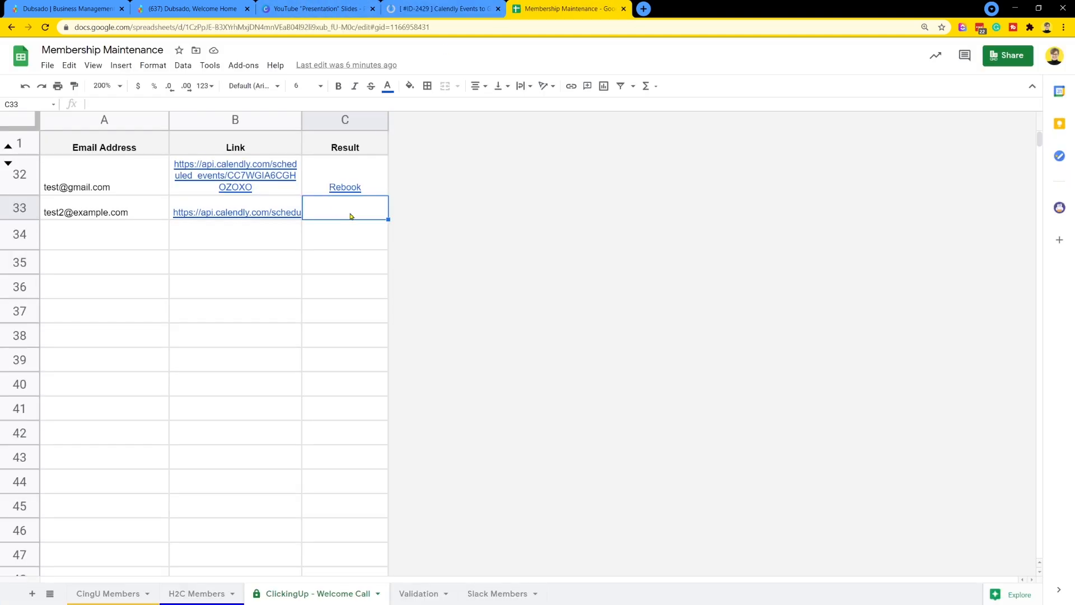
key(ctrl+shift+Tab)
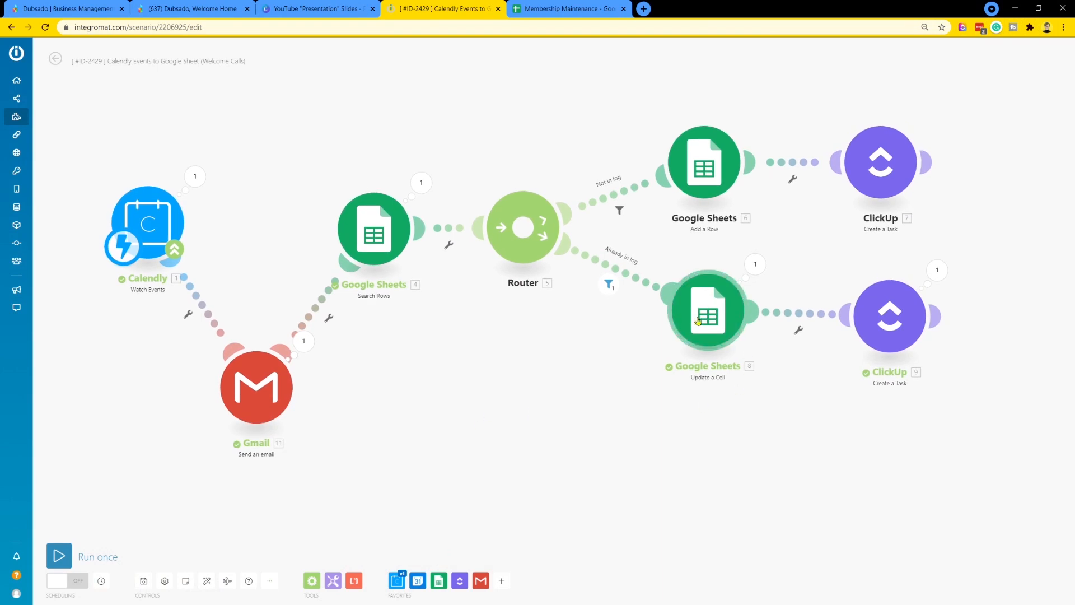
- Reposition the Update a Cell and ClickUp modules of the Already in log branch
drag(697, 320, 708, 291)
drag(917, 314, 902, 331)
- Browse the apps available for another module after the Already in log ClickUp task, searching for "quickbo" and "airt"
click(921, 331)
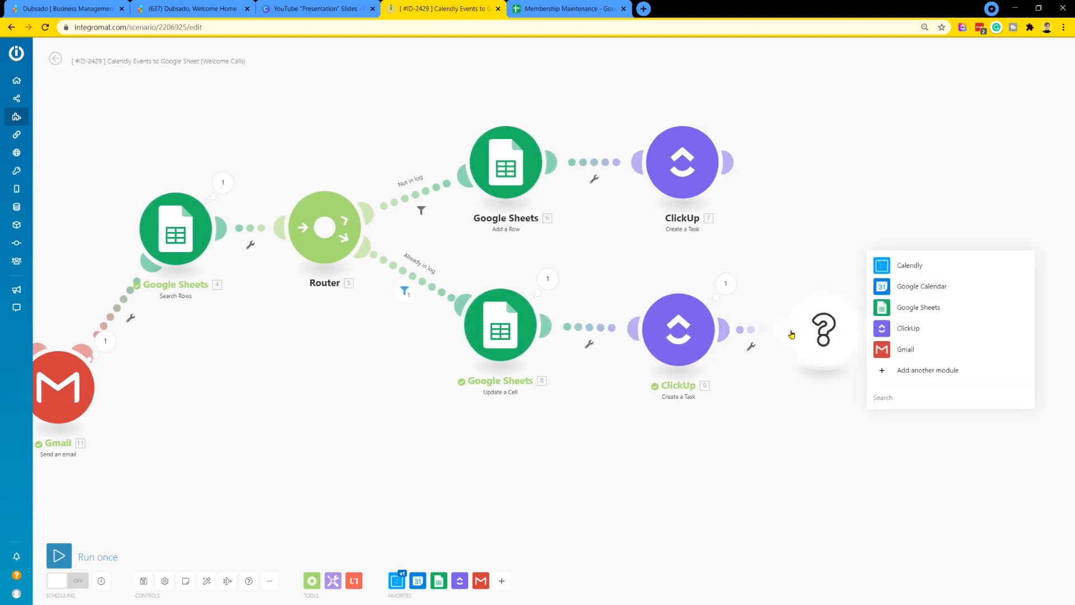
mouse_move(726, 160)
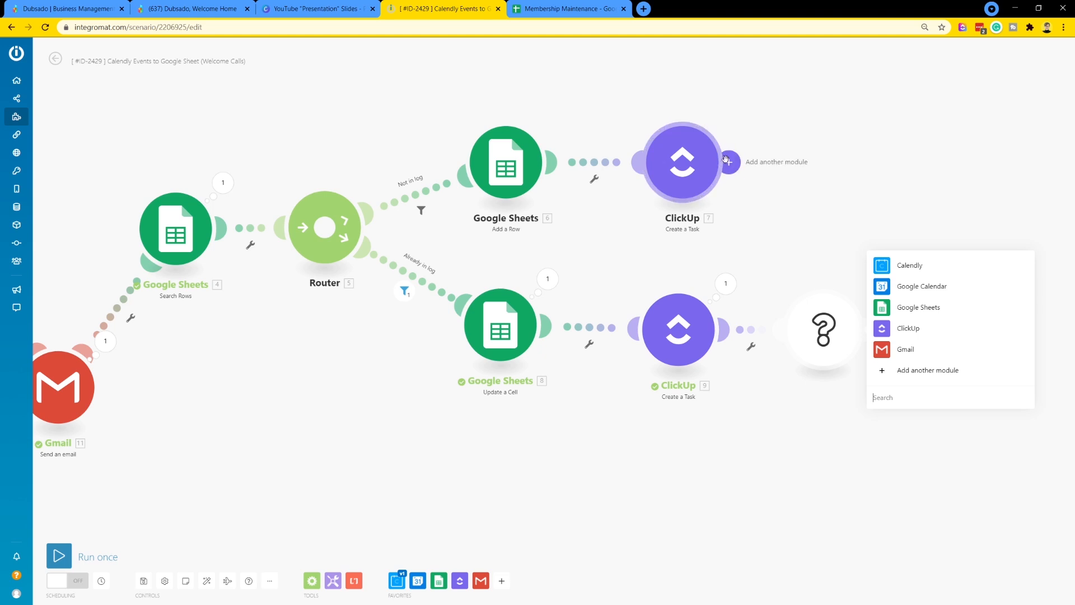
click(913, 377)
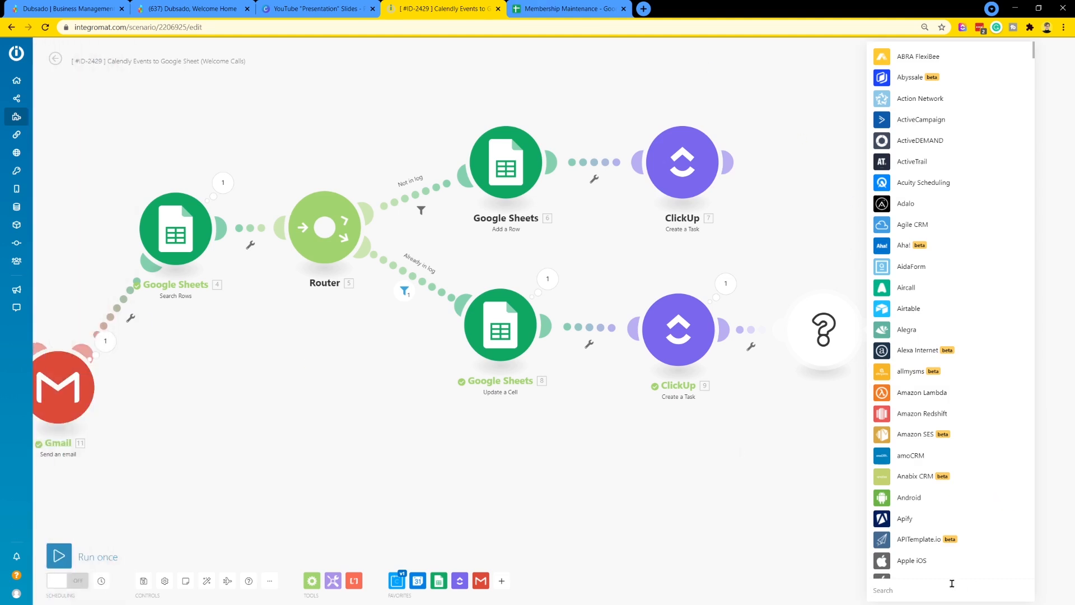
text(quickbo)
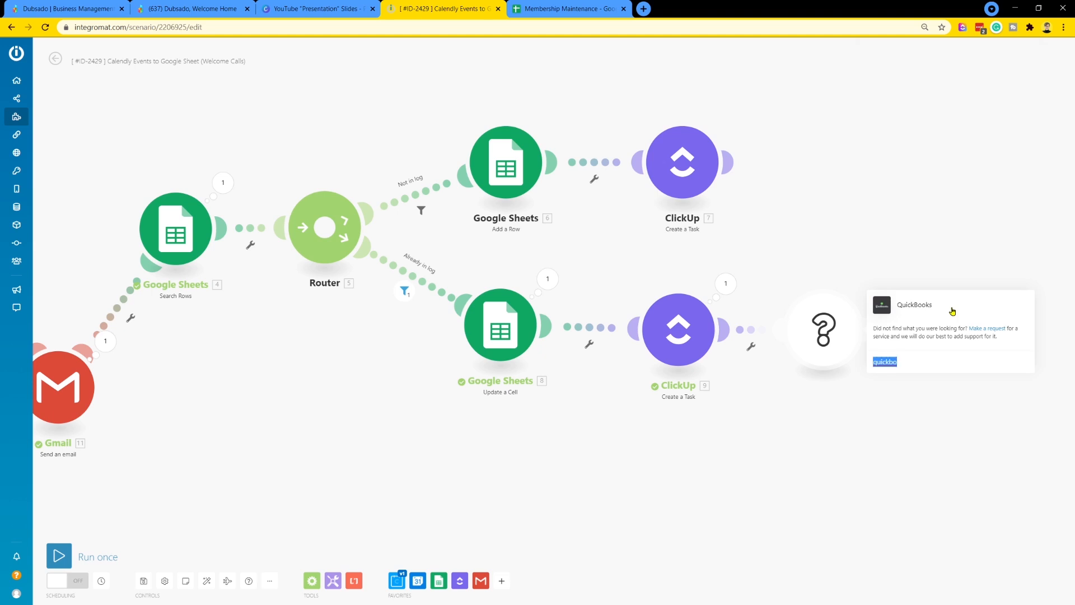
text(airt)
key(BackSpace)
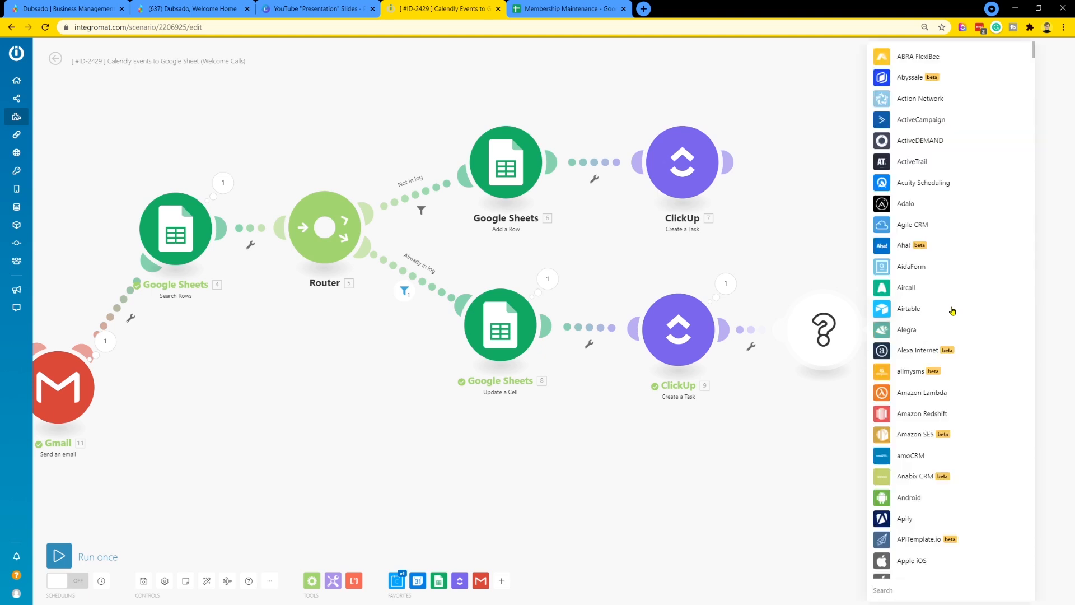
click(793, 300)
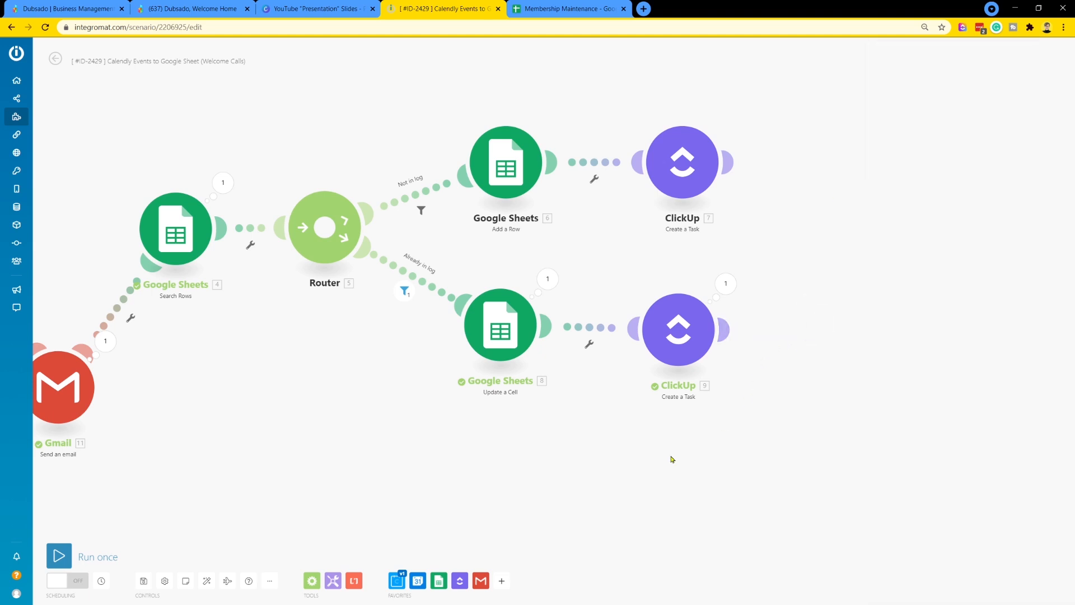
- Switch to the Membership Maintenance spreadsheet and copy the test e-mail address from cell A33
drag(345, 391, 515, 381)
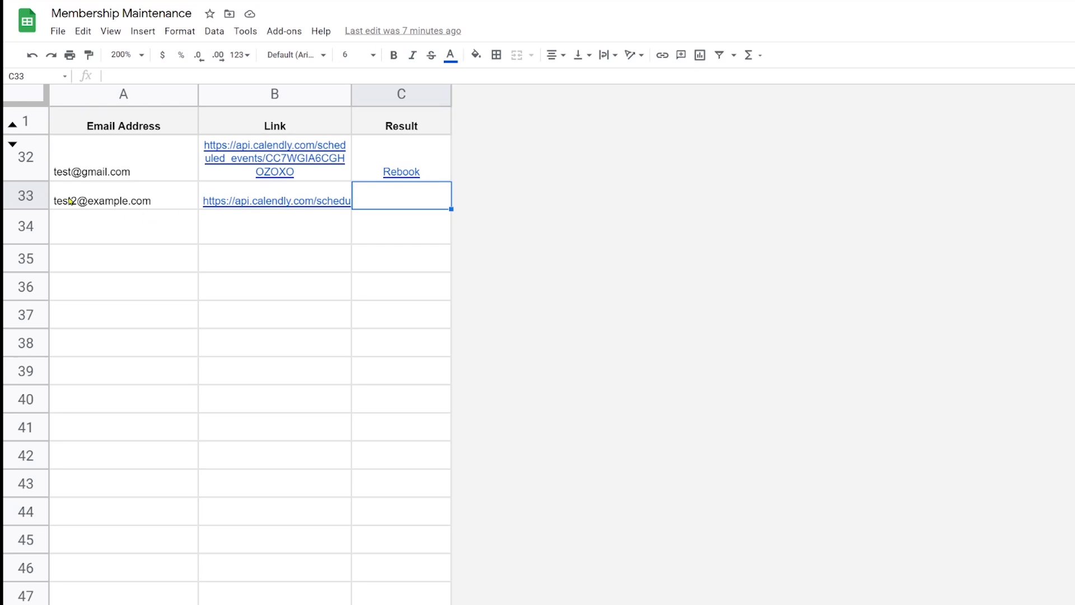
click(106, 200)
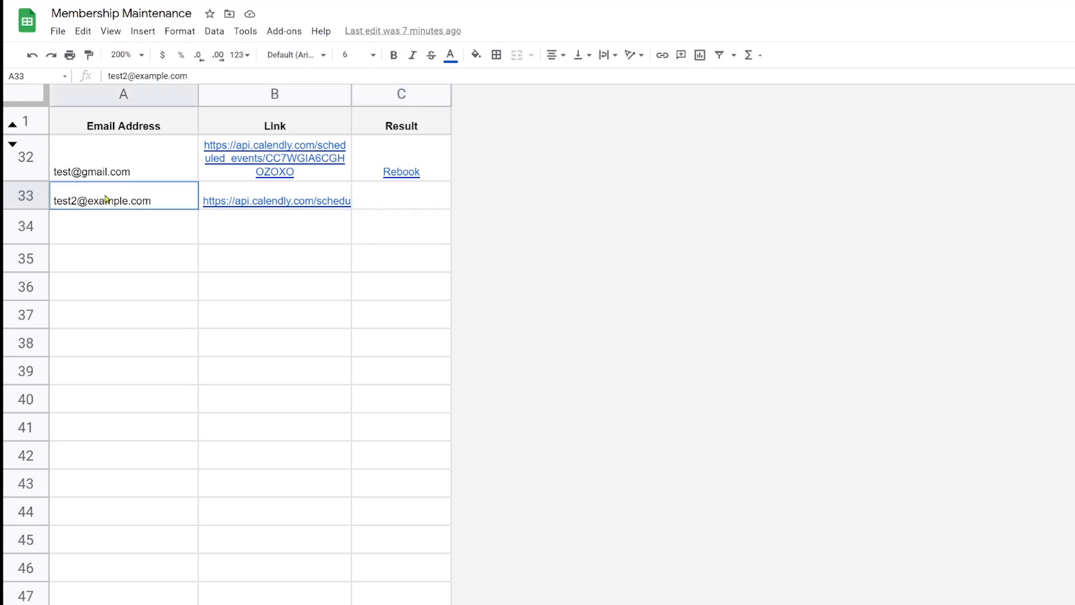
mouse_move(130, 197)
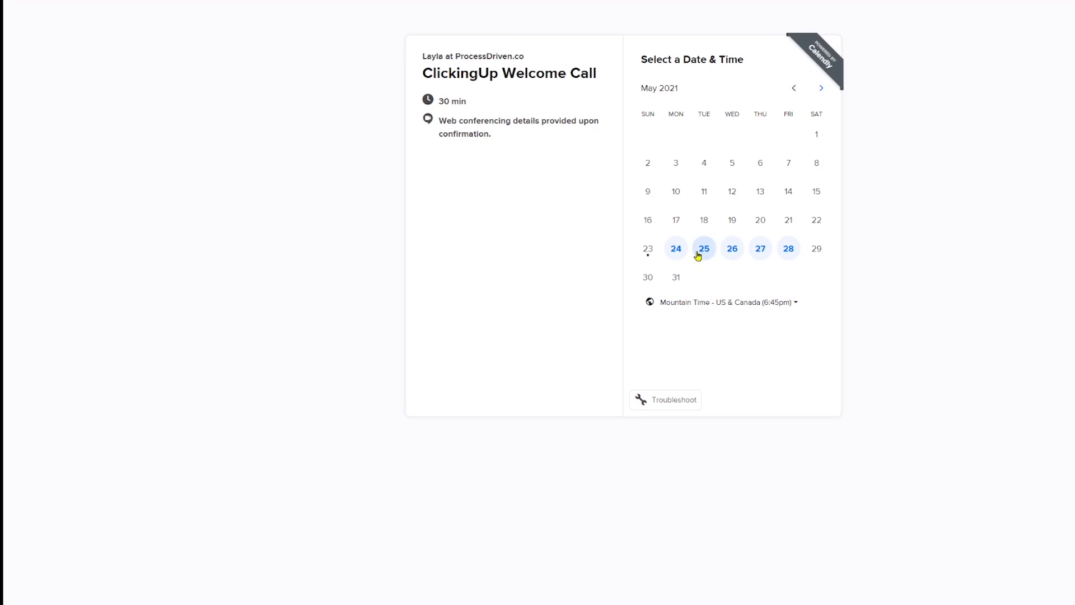
- Select and confirm the 9:00am slot on Monday, May 24 on the ClickingUp Welcome Call page in Calendly
click(677, 250)
click(824, 268)
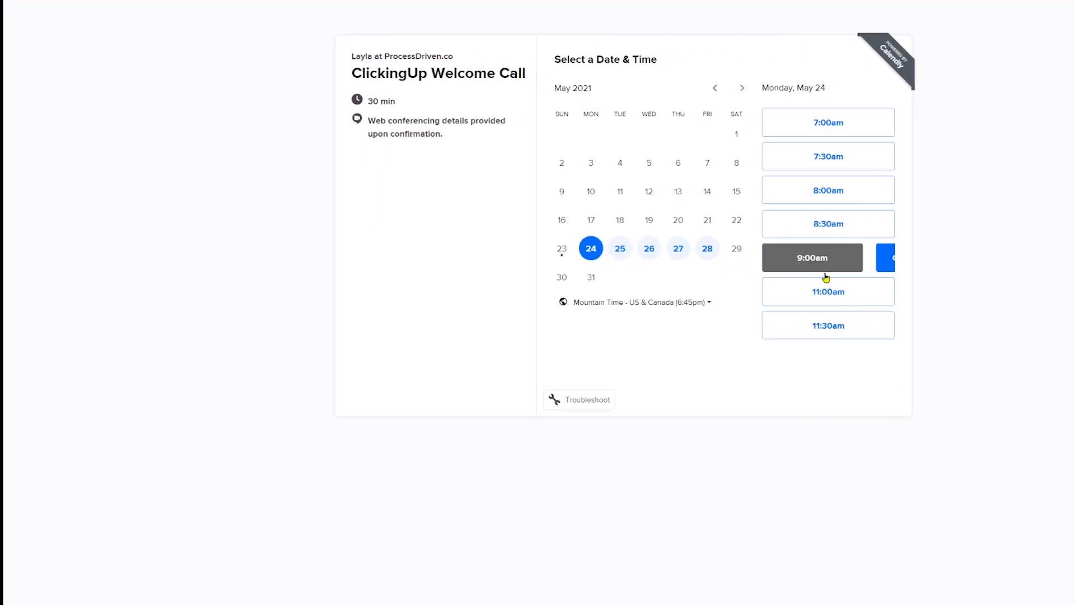
click(888, 262)
- Enter the invitee's name, the copied e-mail address and the note "I'm trying to book twice!", and schedule the event
click(630, 100)
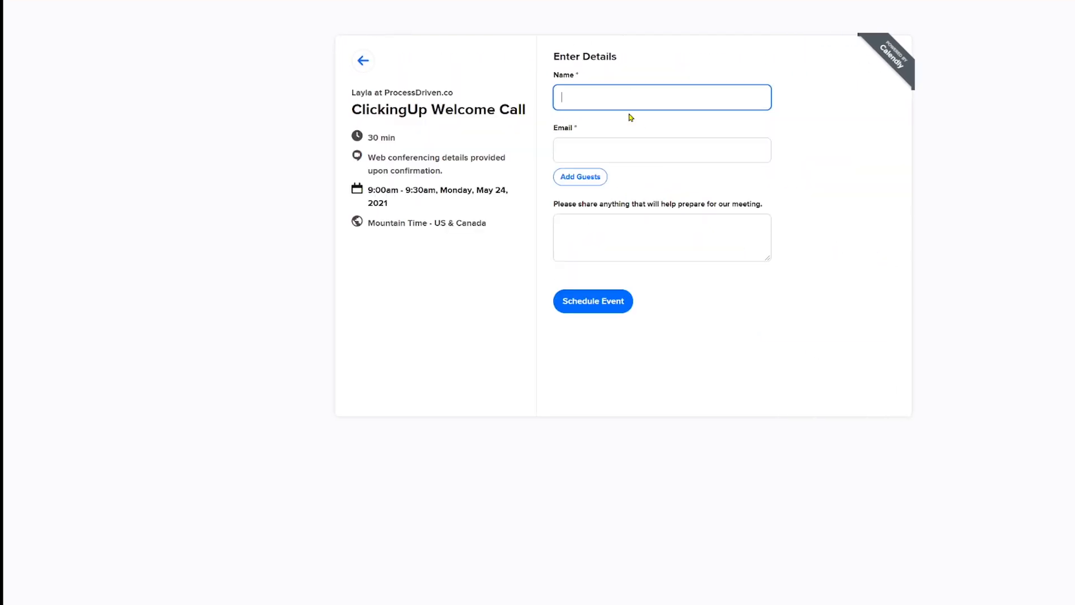
key(Tab)
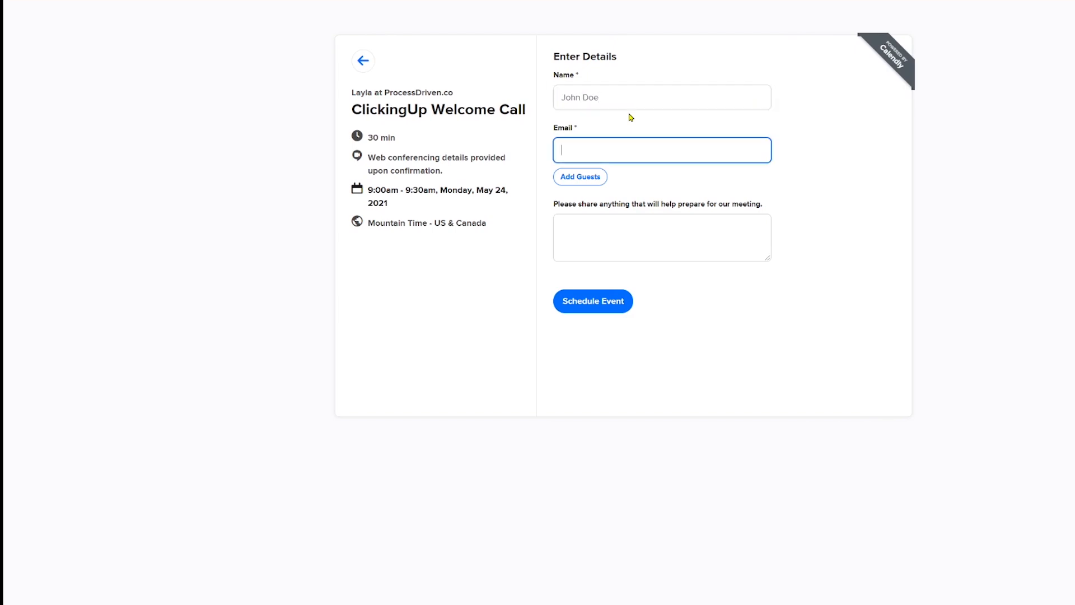
key(ctrl+v)
click(620, 227)
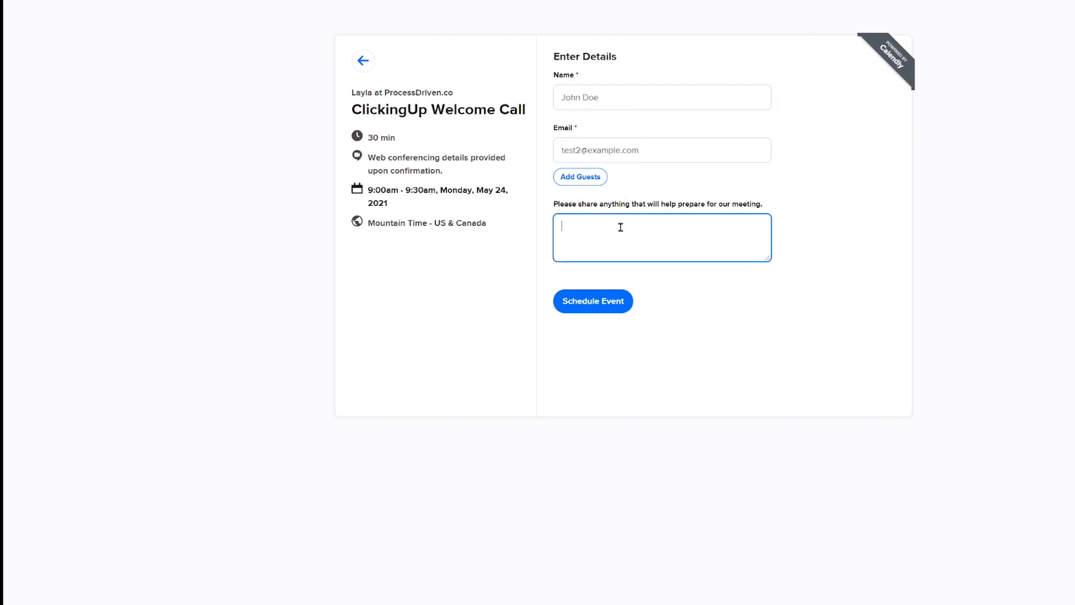
text(I'm trying to book twice!)
click(562, 297)
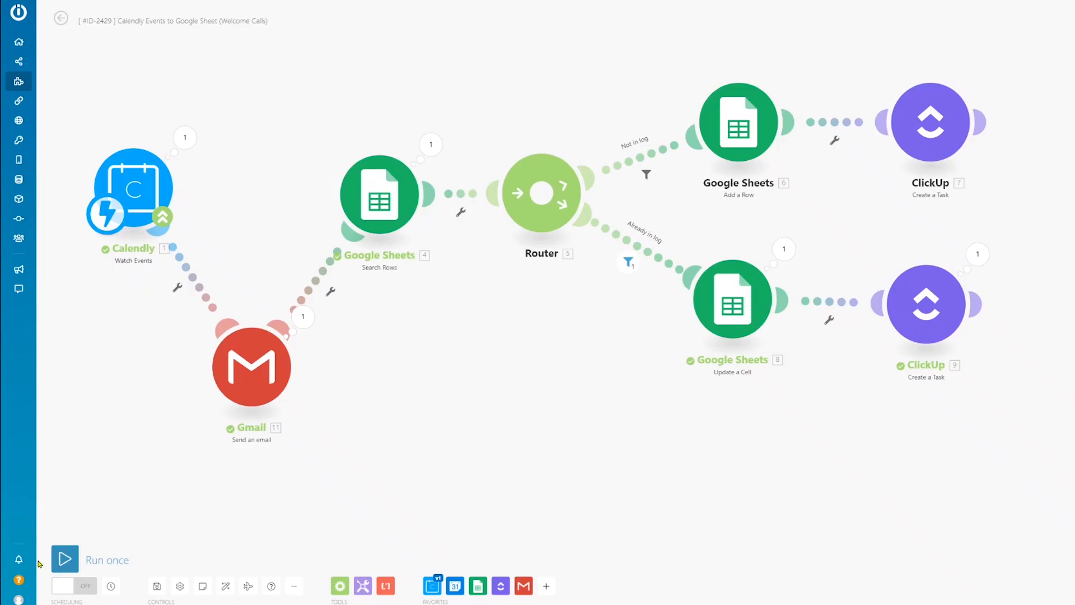
- Switch to Integromat and run the scenario once to process the new booking
click(62, 557)
click(279, 597)
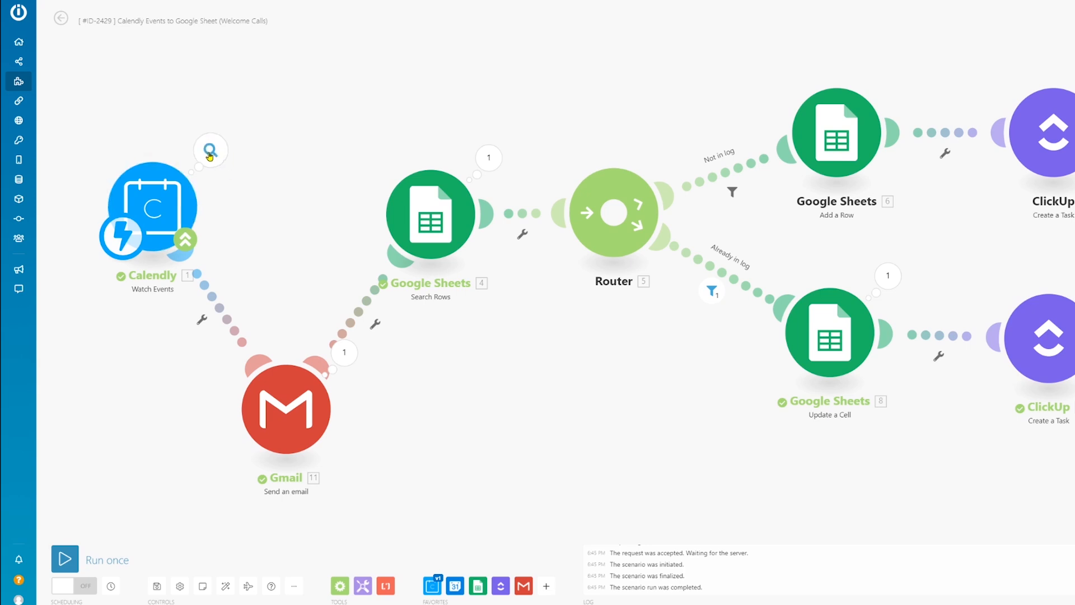
- Examine the Event and Invitee details in the Calendly output, and review the Gmail module's recipient, subject and content mapping
click(210, 152)
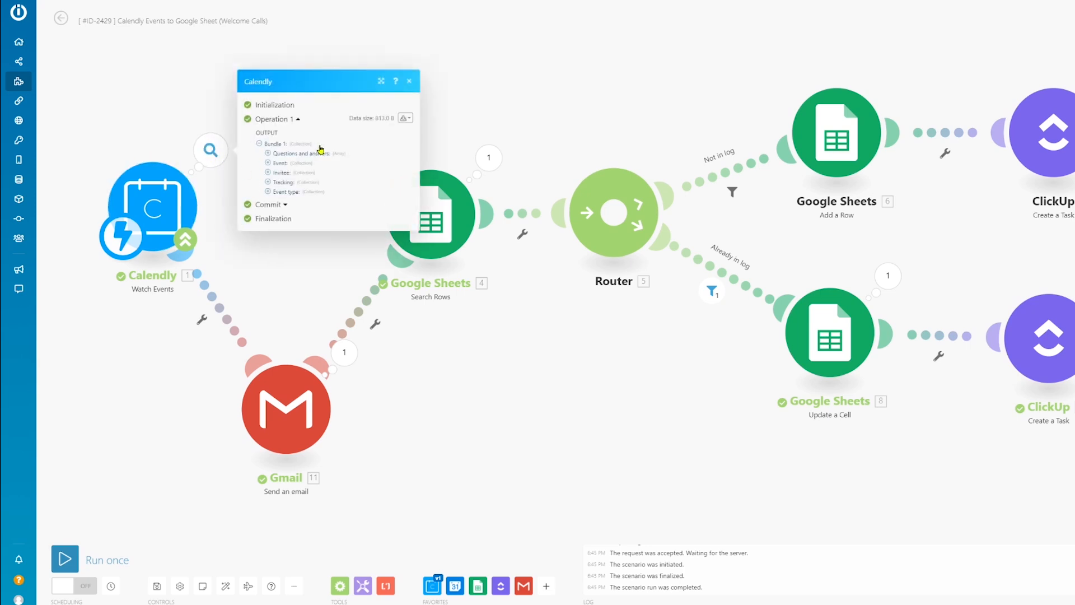
double_click(274, 133)
click(267, 162)
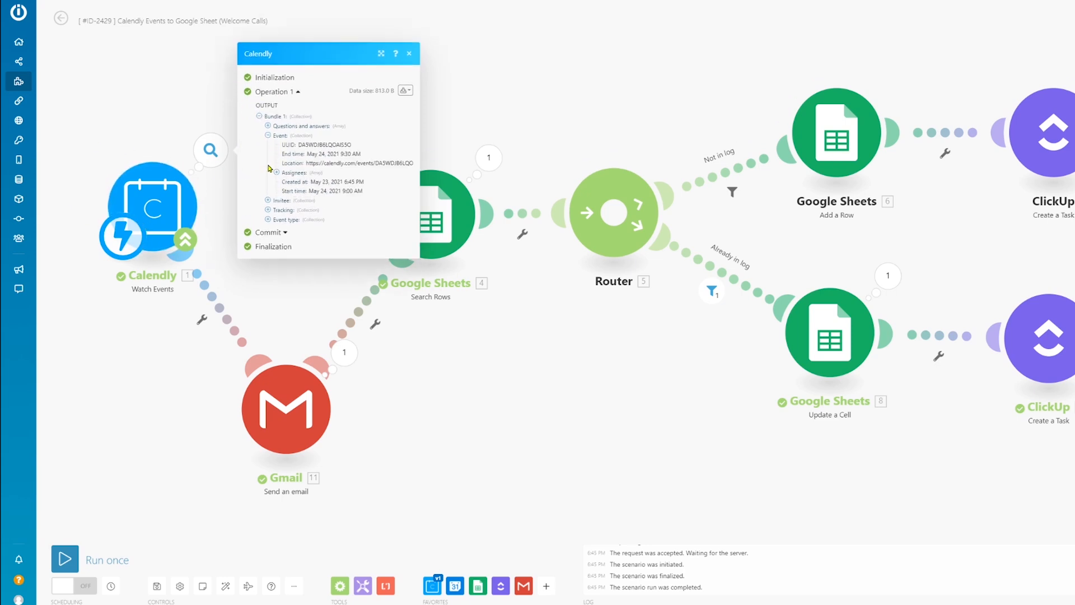
click(268, 201)
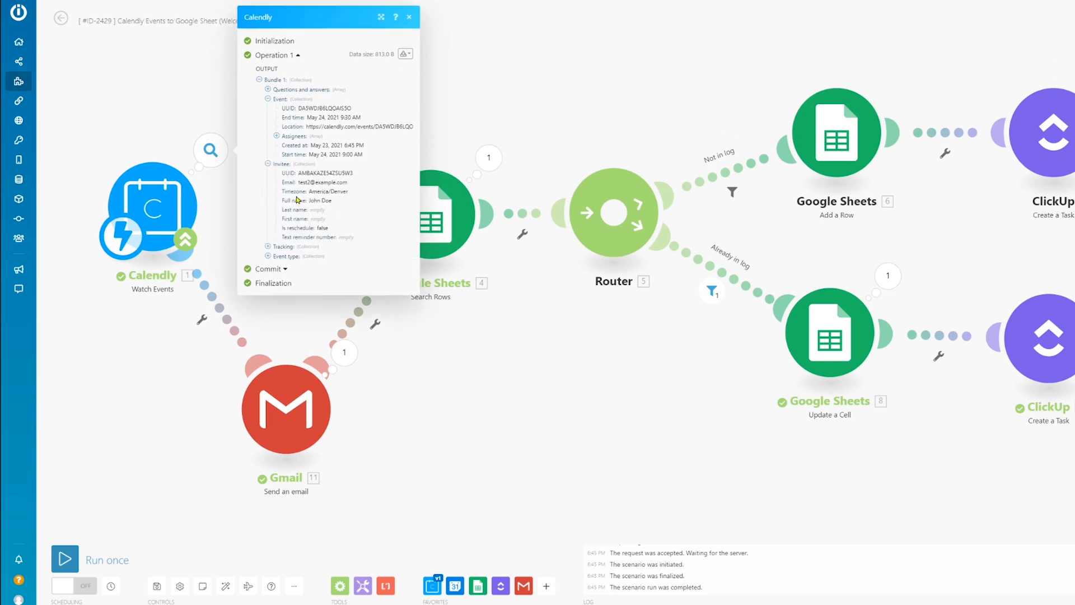
drag(307, 206, 355, 205)
click(278, 390)
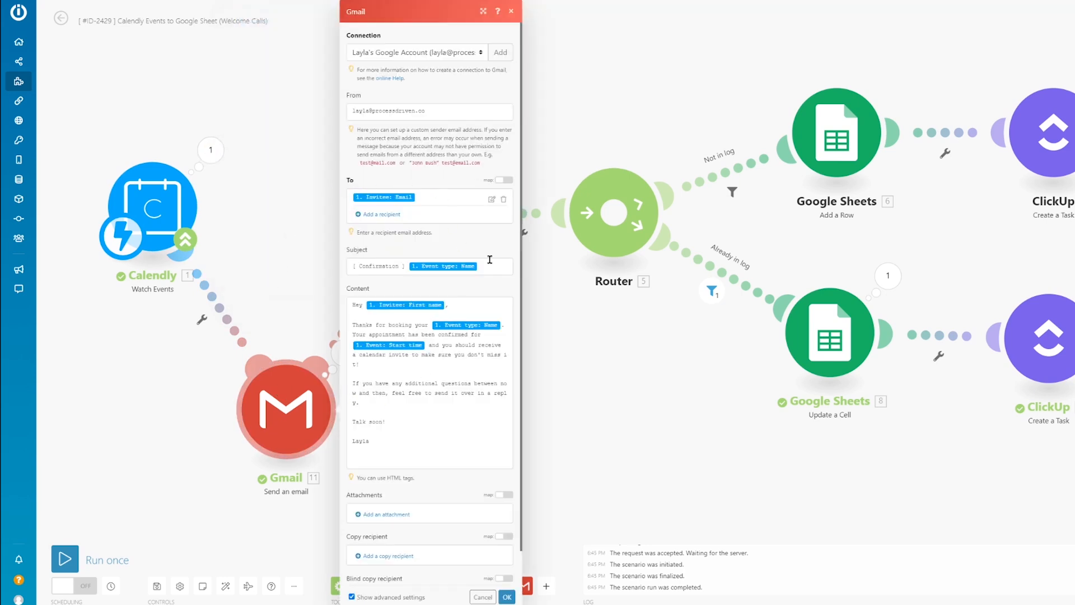
click(227, 404)
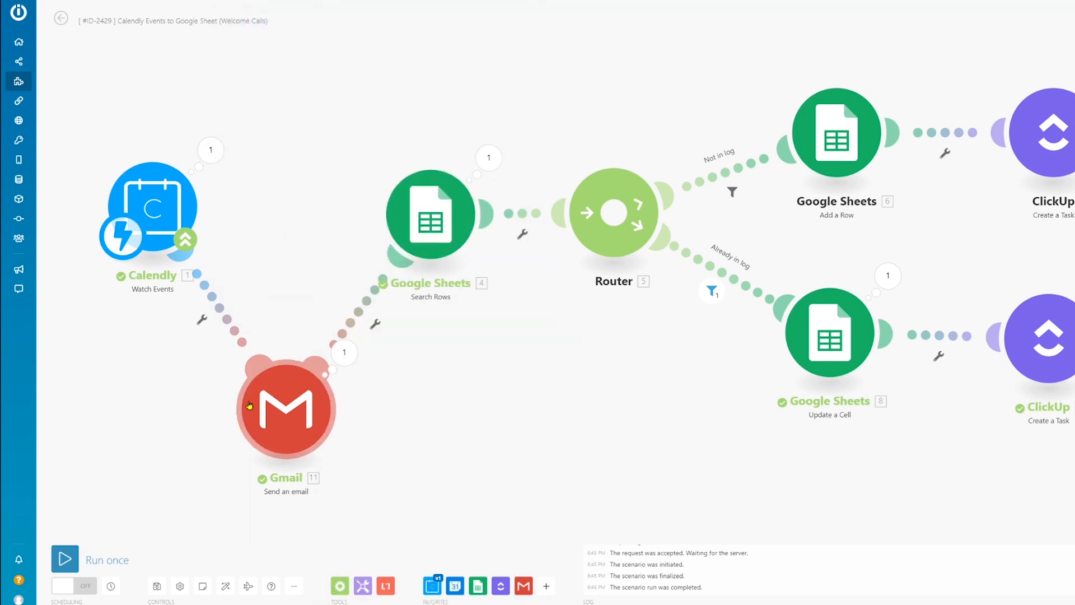
- Inspect the row number in the Search Rows output, and check that row's Result in the Membership Maintenance spreadsheet
click(489, 157)
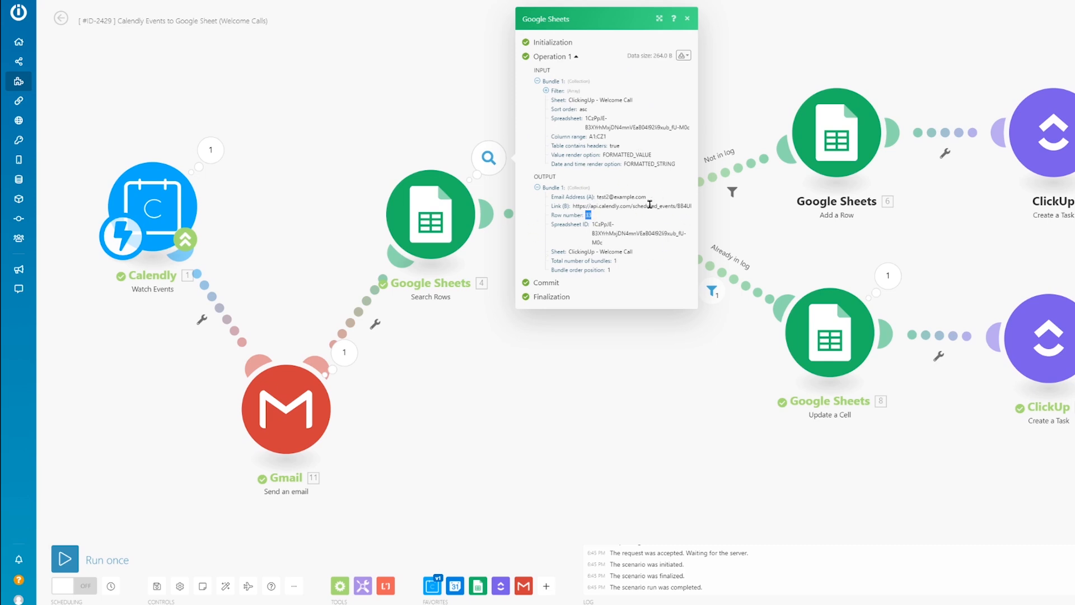
click(628, 412)
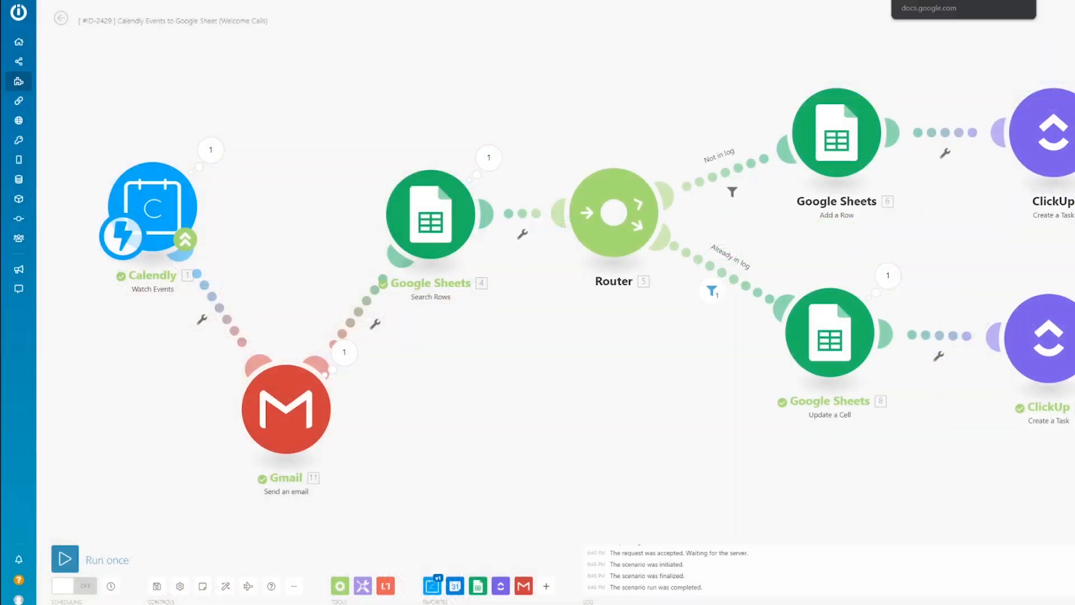
click(930, 1)
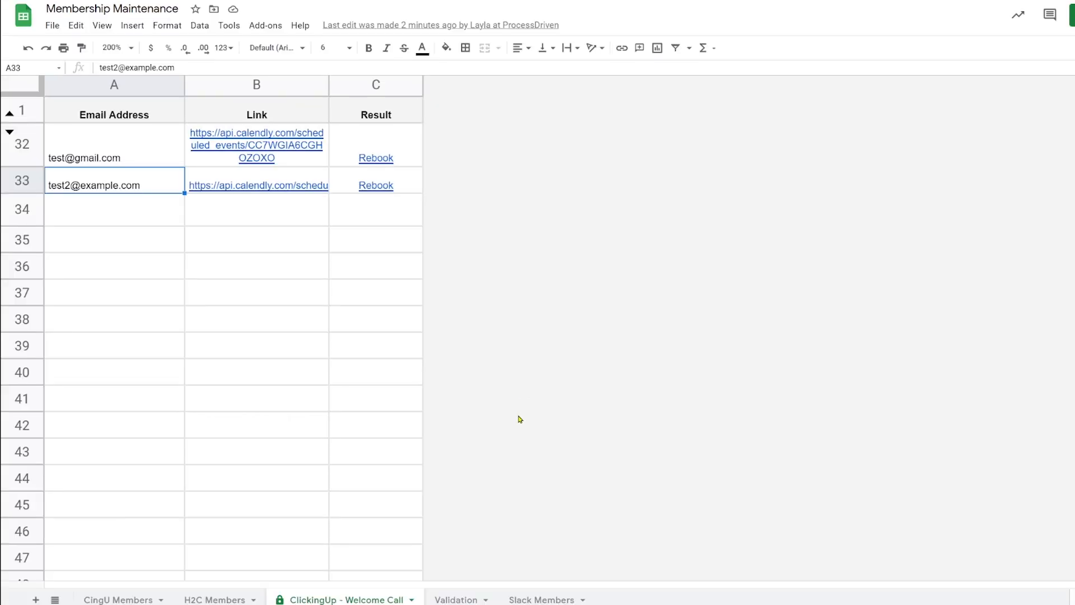
click(347, 185)
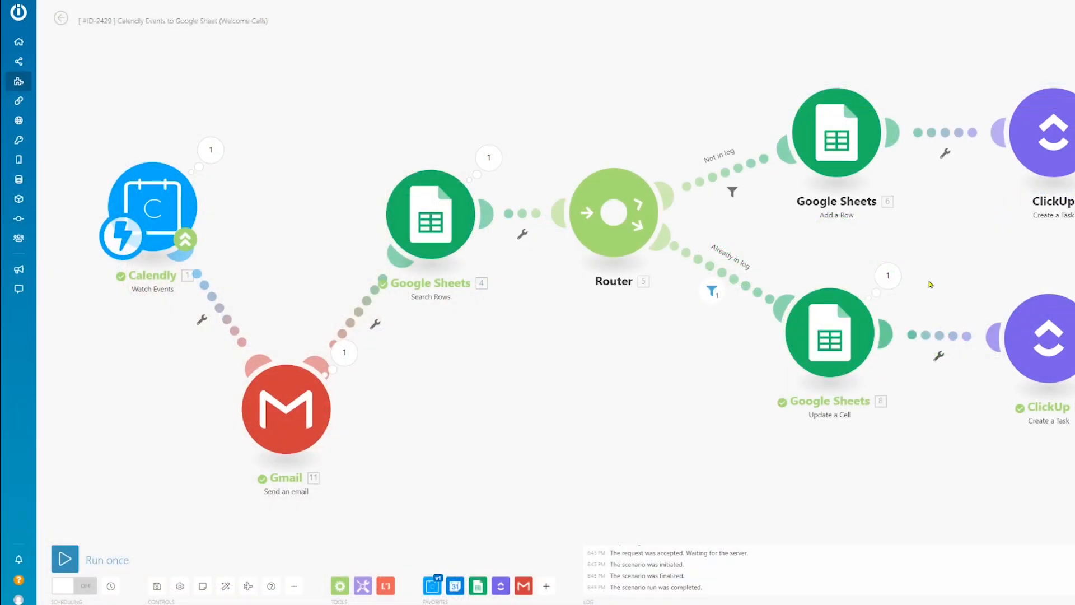
- Inspect the Already in log filter's condition and the updated rows, columns and cells in the Update a Cell output
click(712, 291)
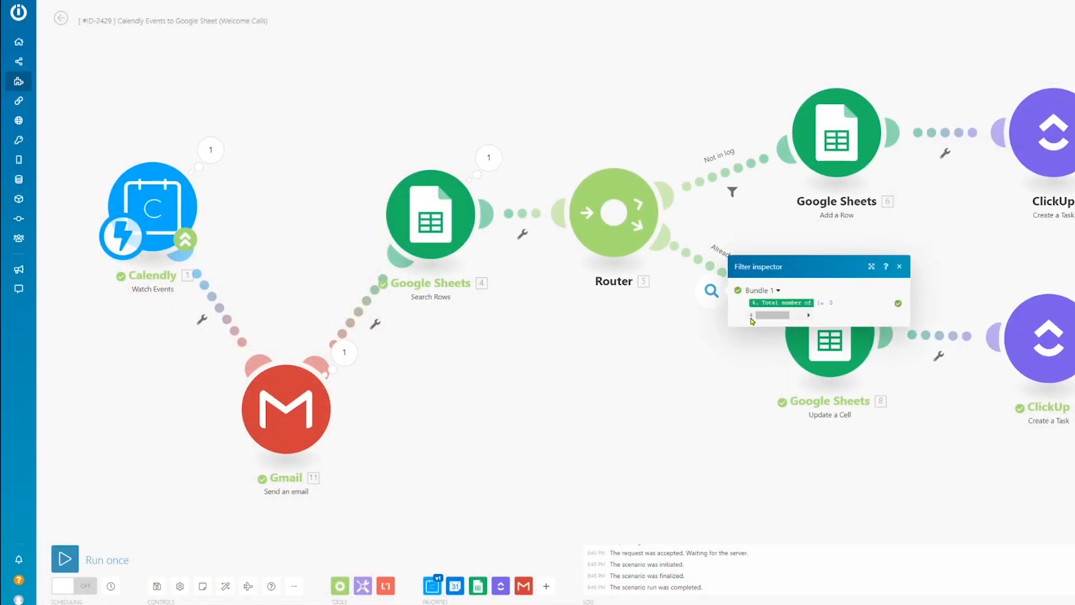
click(734, 370)
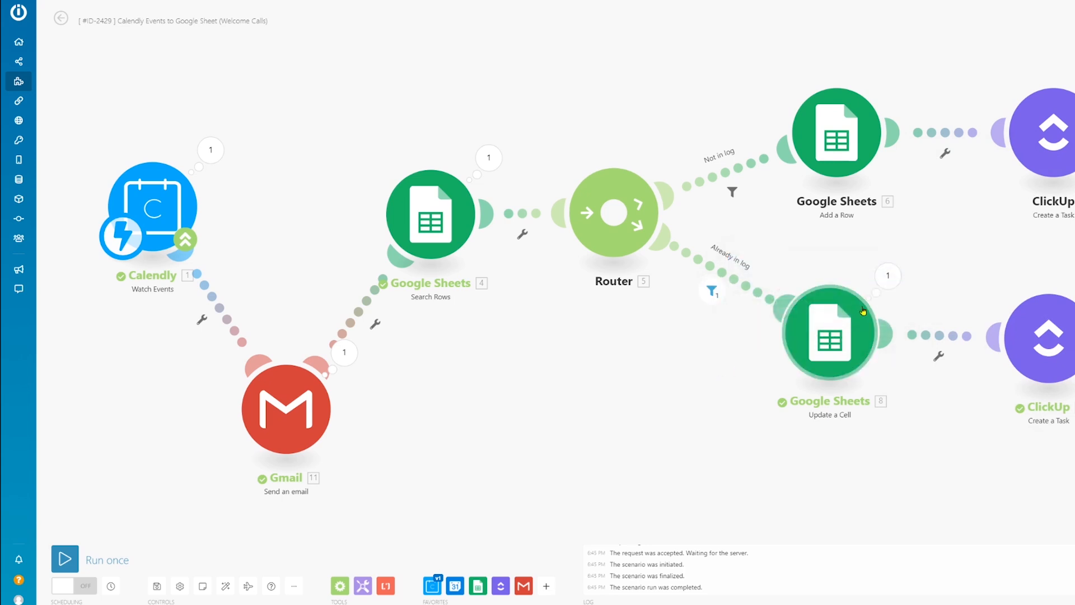
click(889, 276)
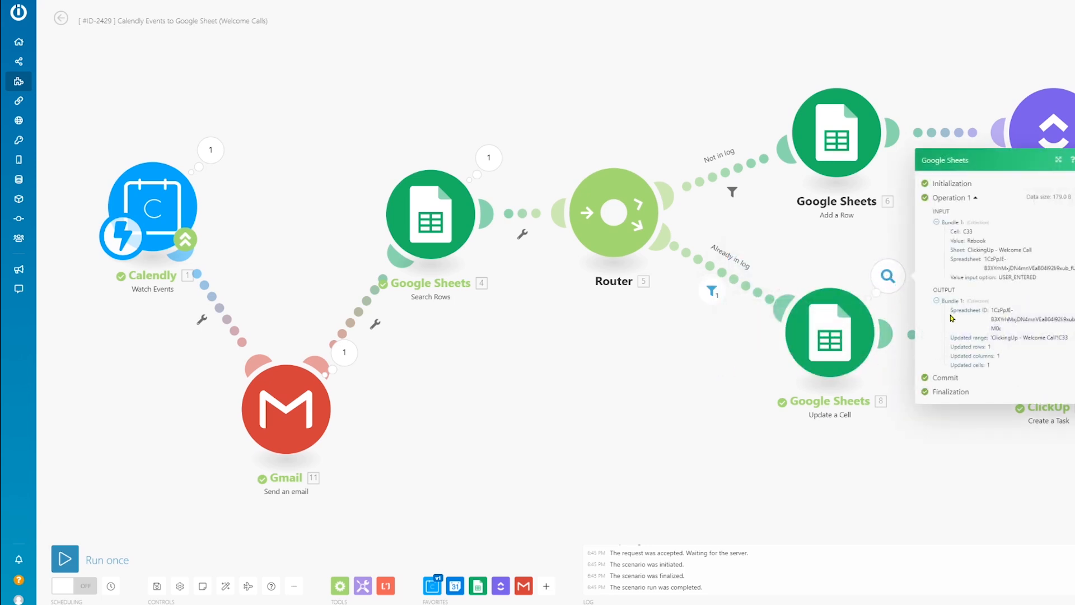
drag(999, 368, 984, 349)
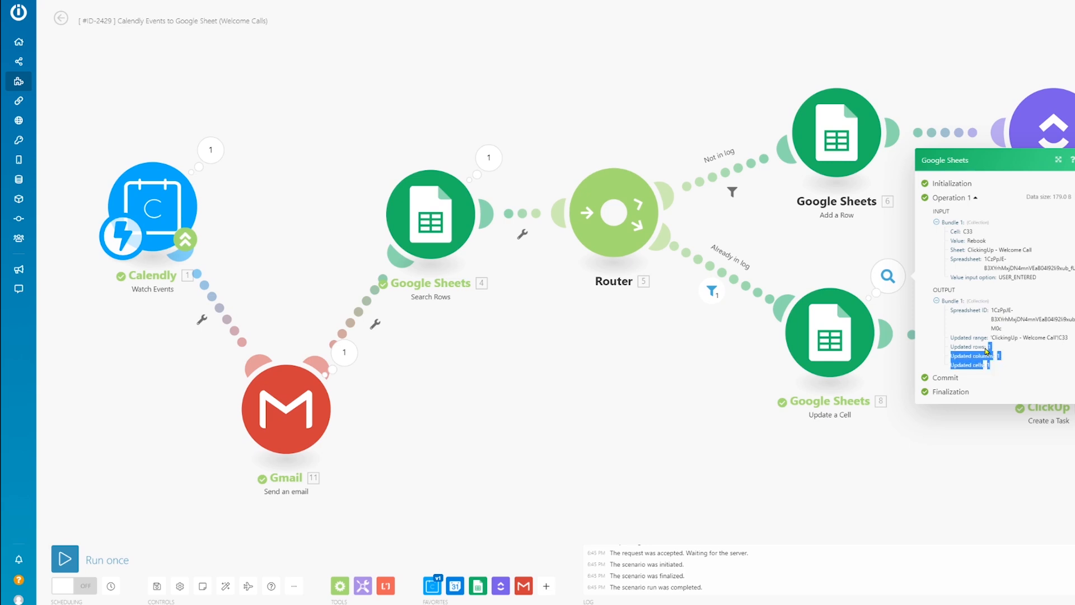
click(1000, 367)
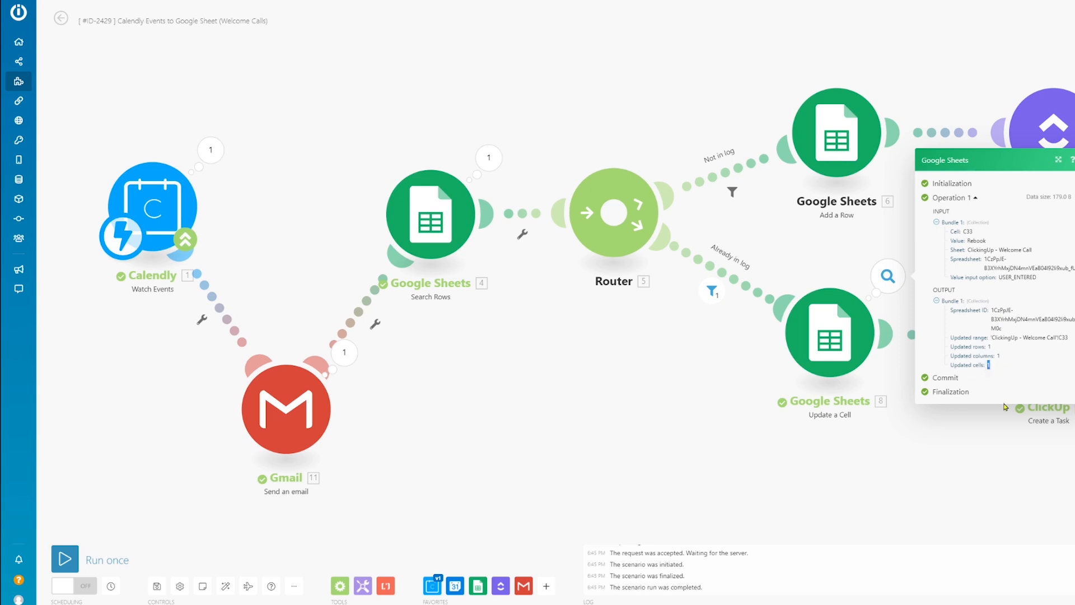
click(995, 456)
drag(941, 469, 756, 453)
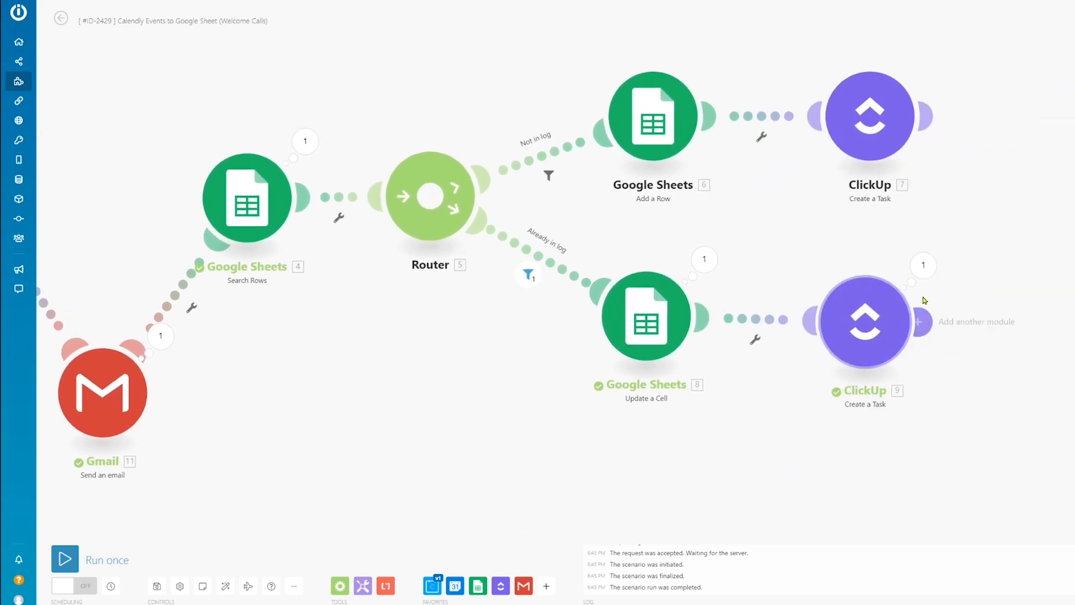
- Inspect the input and output bundles of the Already in log route's ClickUp module, and check the created task in the Welcome Calls list
click(925, 275)
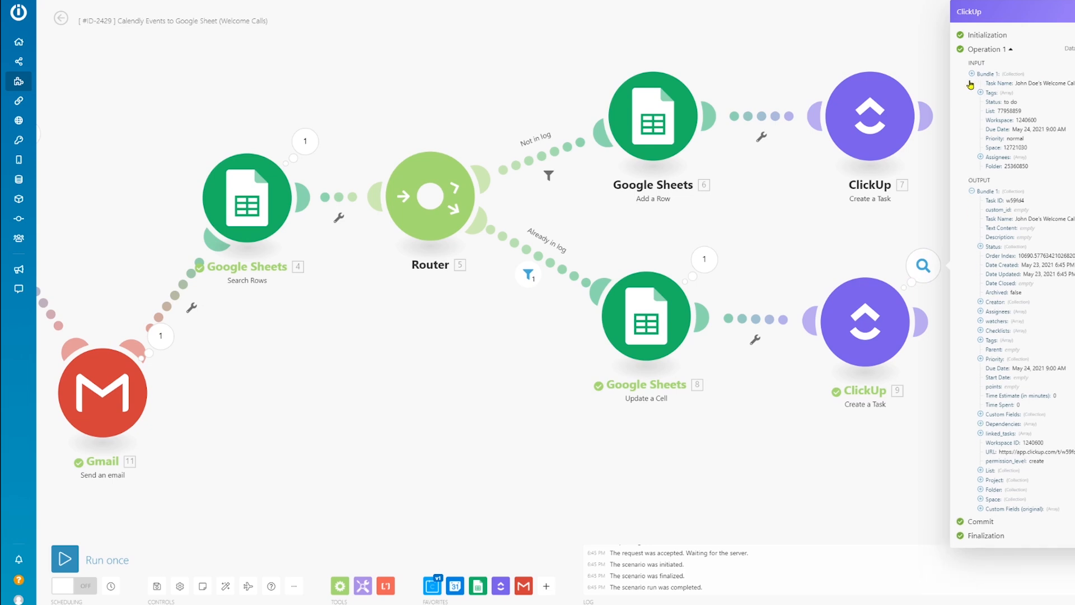
click(971, 73)
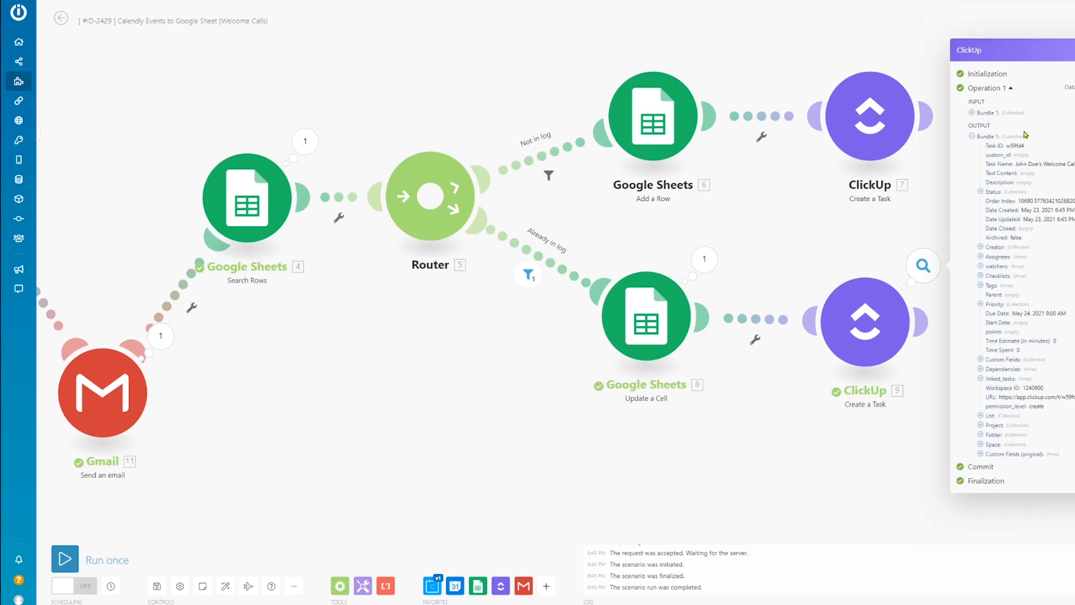
drag(1016, 164, 1073, 164)
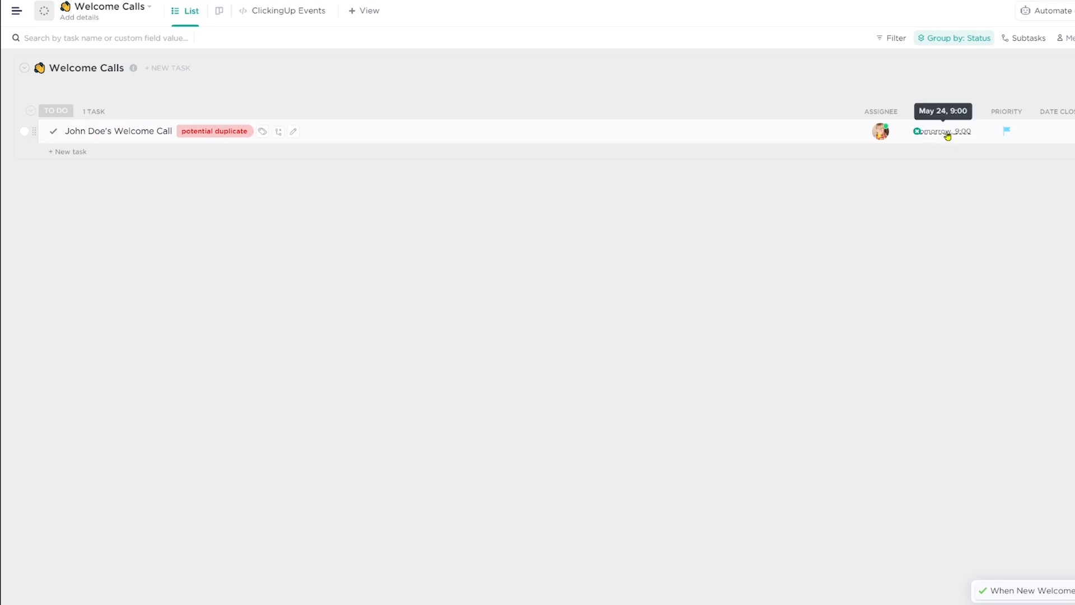
click(519, 125)
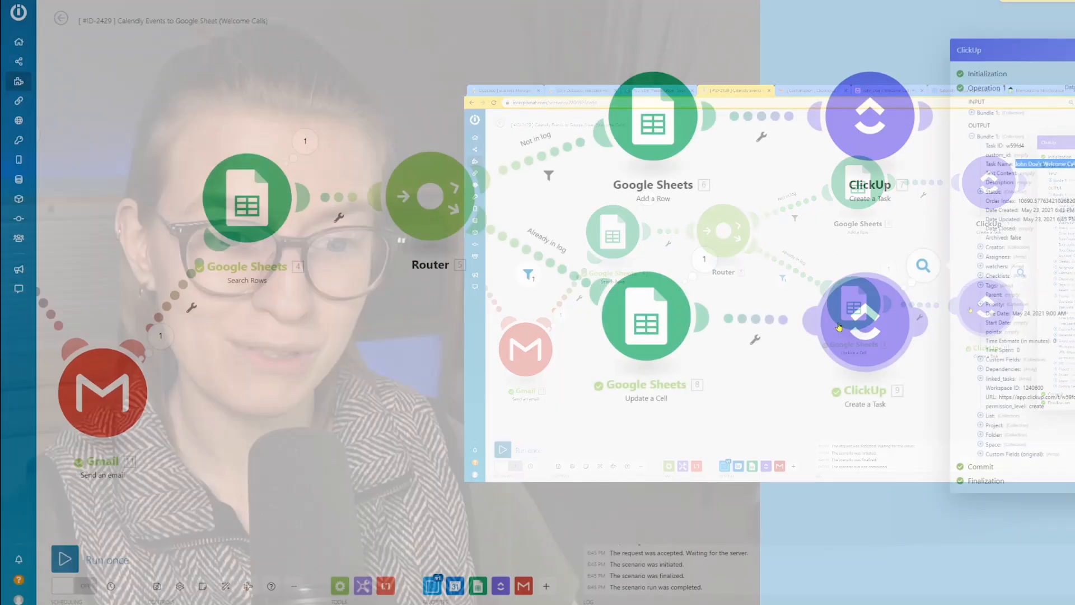
- Review the Create a Task settings on the Already in log route, including task name, assignees, tags, status, priority and due date
click(982, 308)
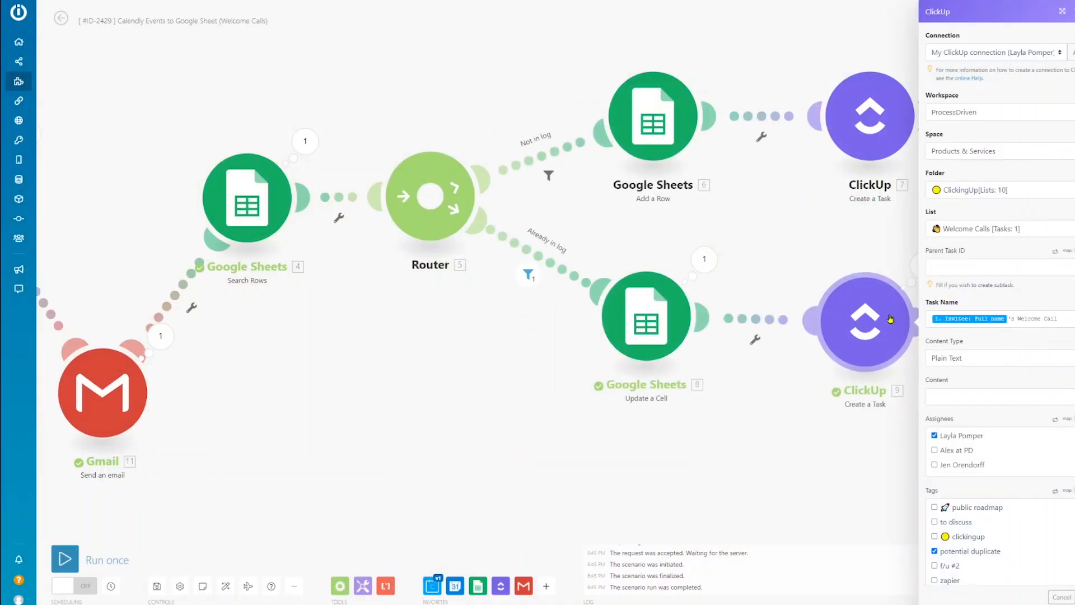
right_click(848, 94)
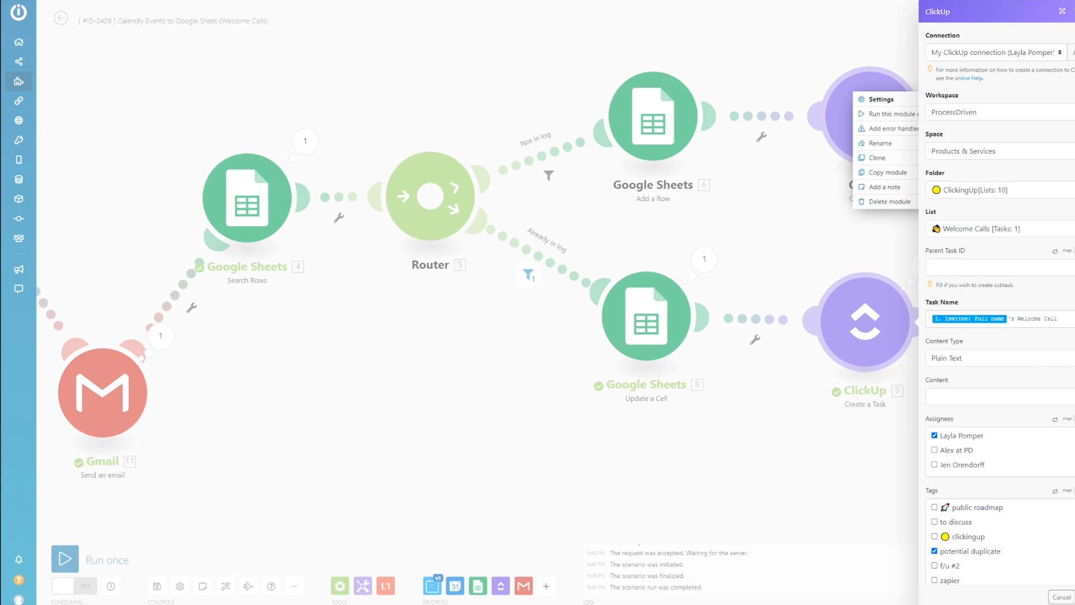
scroll(946, 347, down, 4)
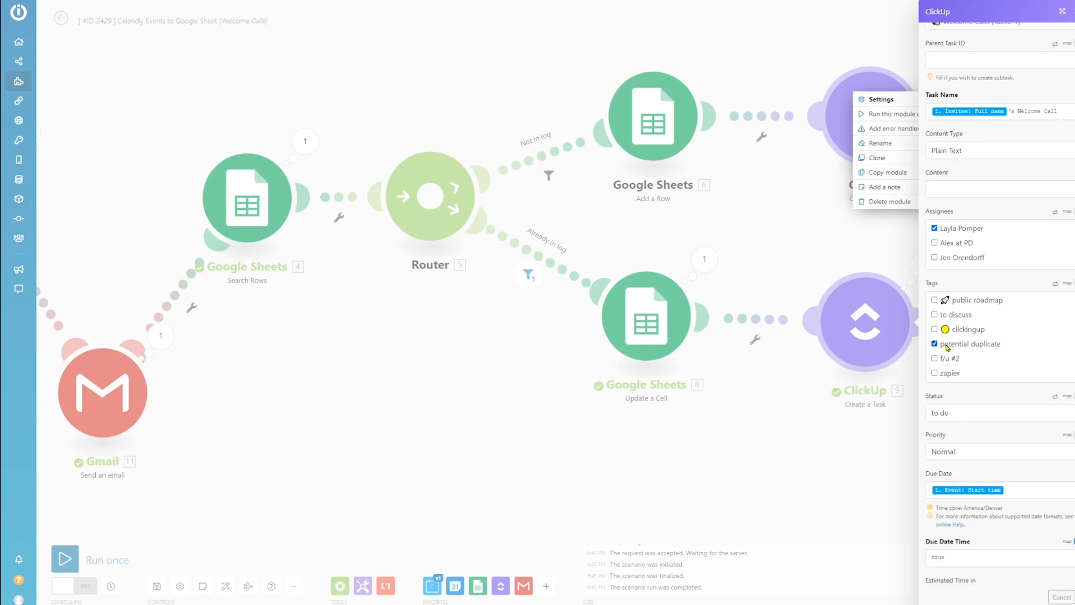
scroll(974, 337, up, 3)
scroll(974, 337, down, 3)
drag(1011, 347, 936, 348)
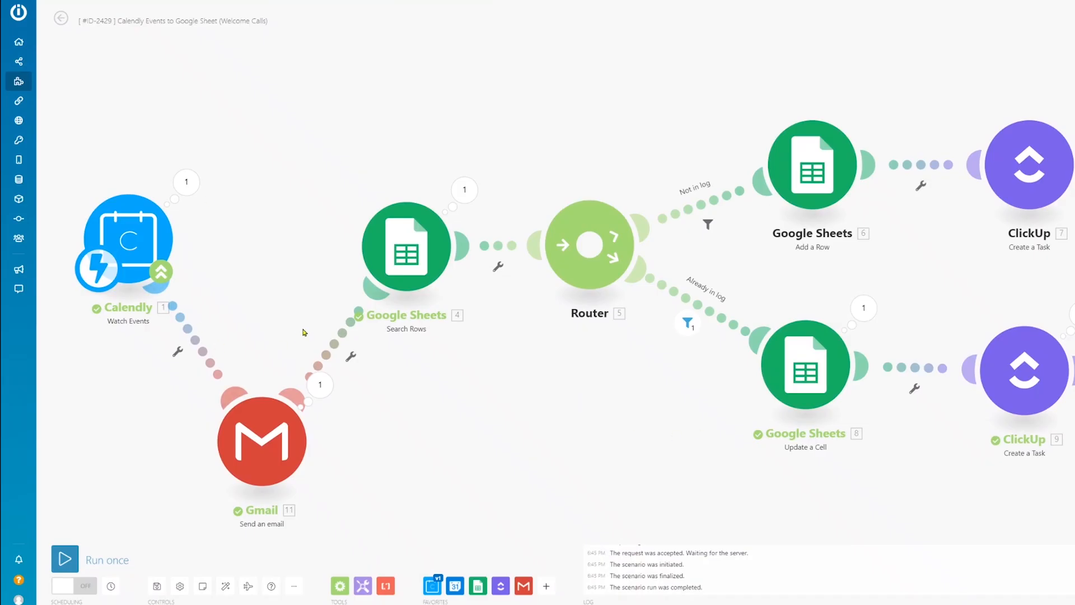
- Reposition the Search Rows, Router and Update a Cell modules slightly on the scenario canvas
drag(416, 289, 394, 289)
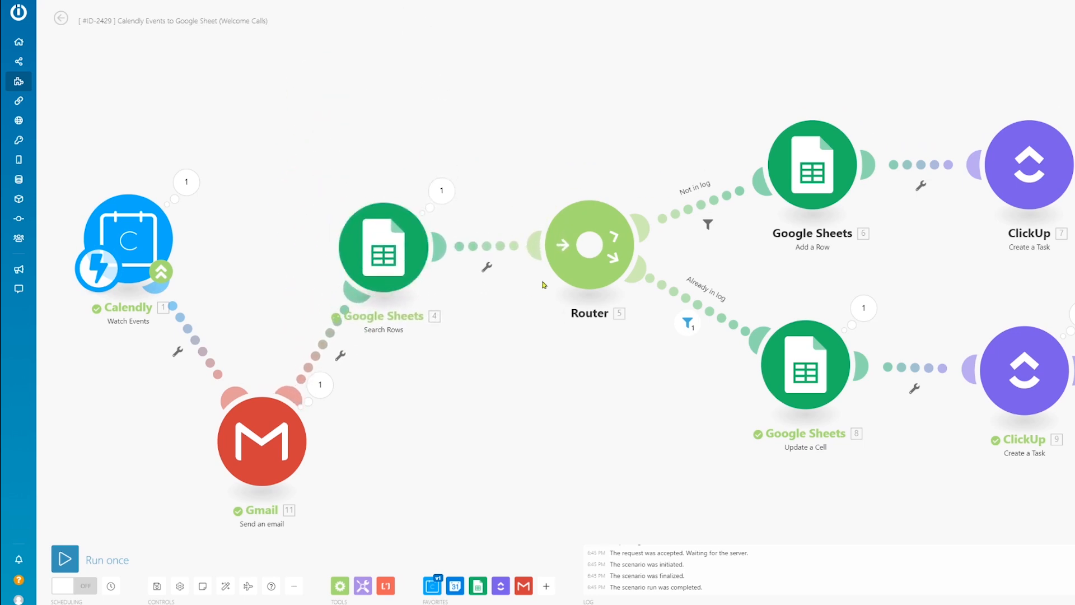
drag(571, 263, 600, 252)
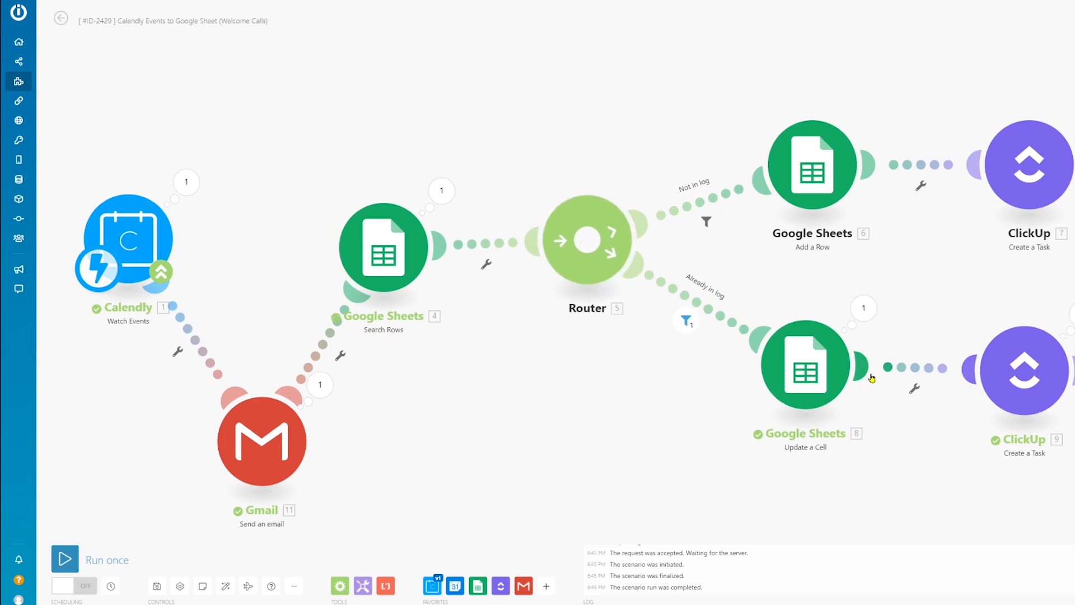
drag(811, 372, 827, 375)
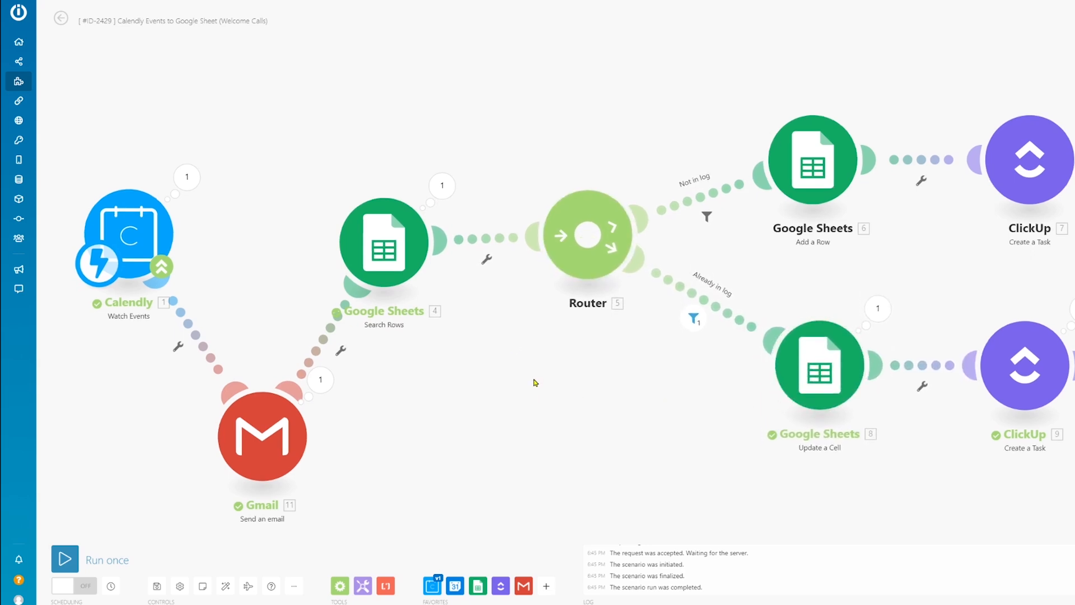
- Add a third route with an empty module to the Router
drag(534, 380, 542, 307)
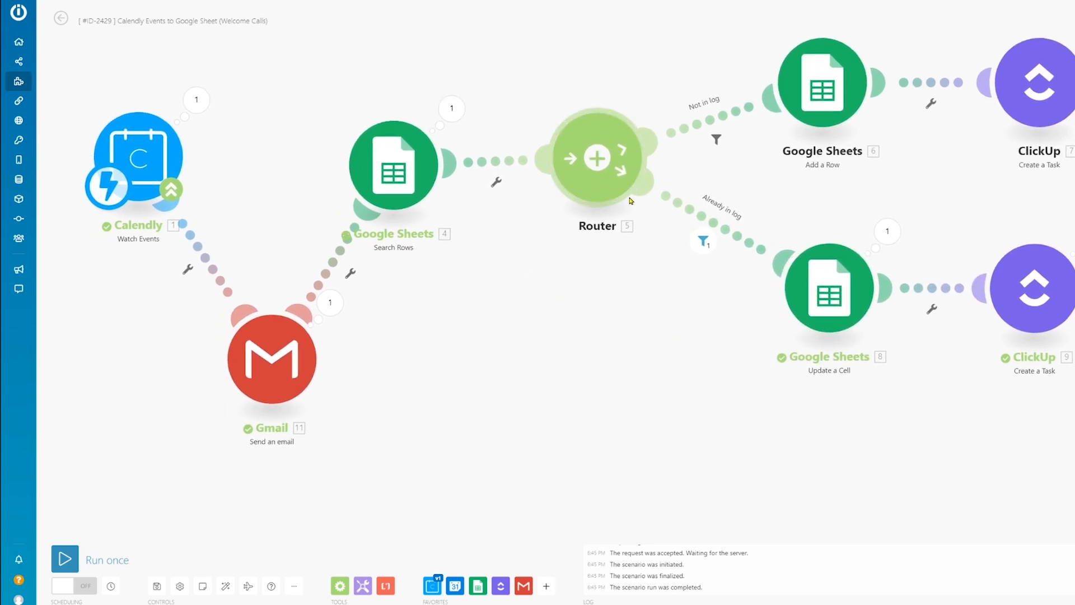
click(595, 157)
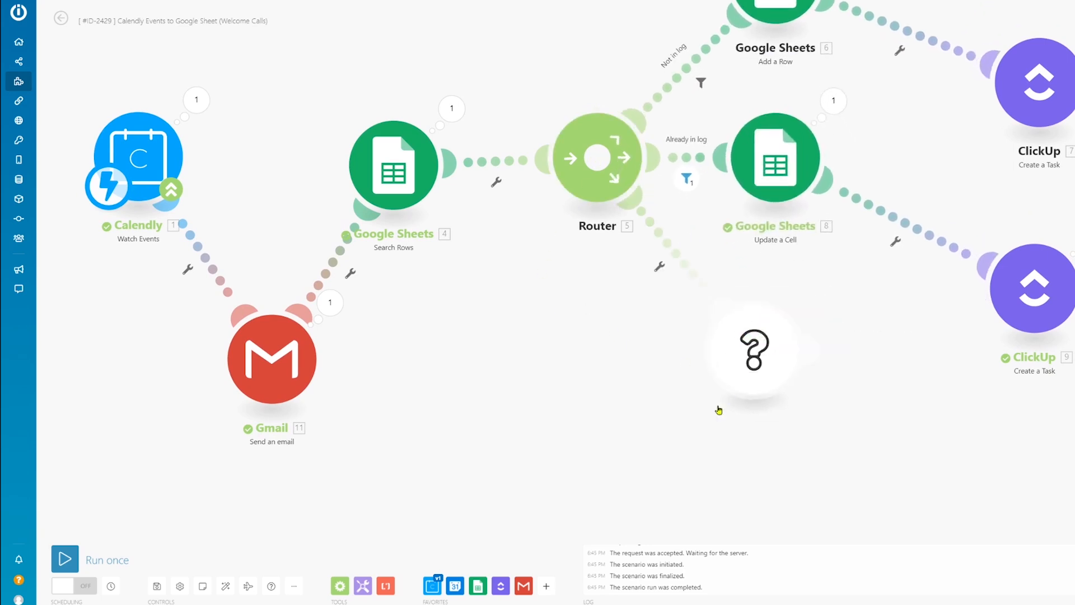
drag(532, 269, 484, 330)
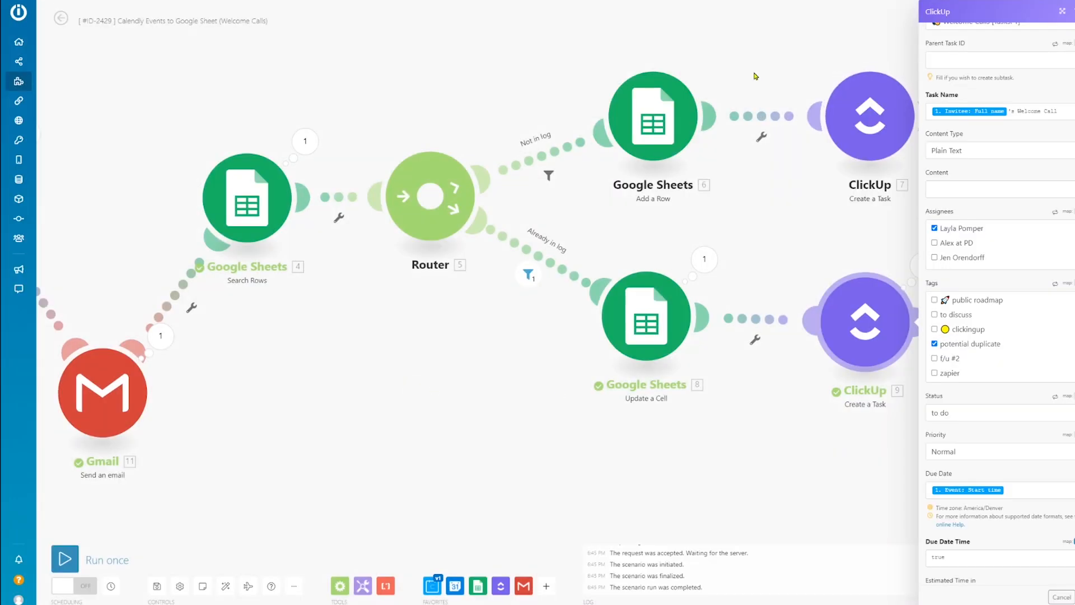
- Close the ClickUp module's settings and show the whole scenario from the Calendly trigger to both ClickUp modules
click(587, 256)
scroll(490, 310, down, 3)
drag(396, 356, 496, 318)
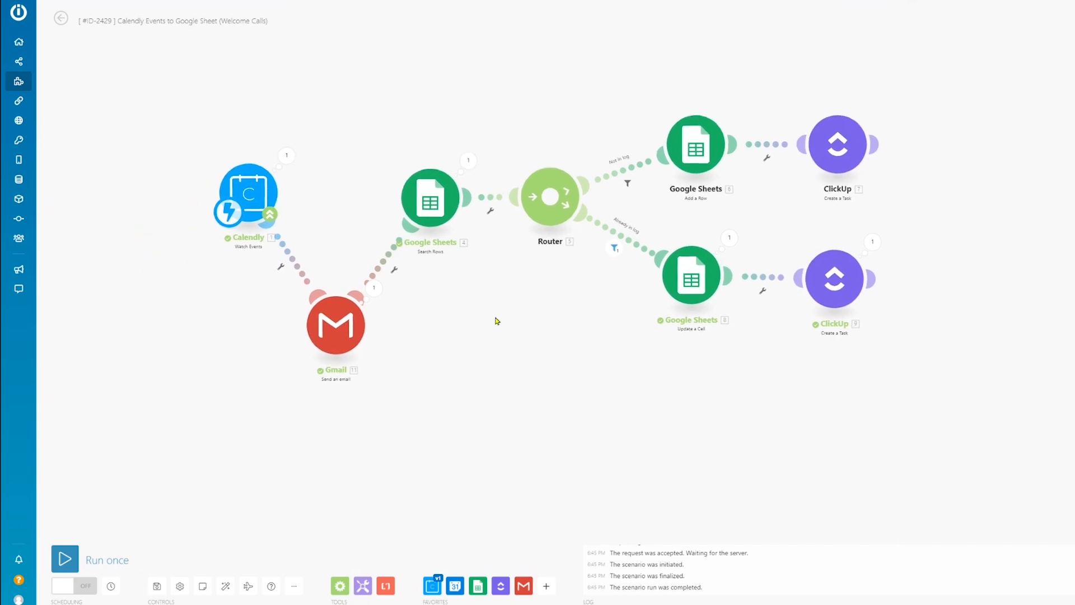